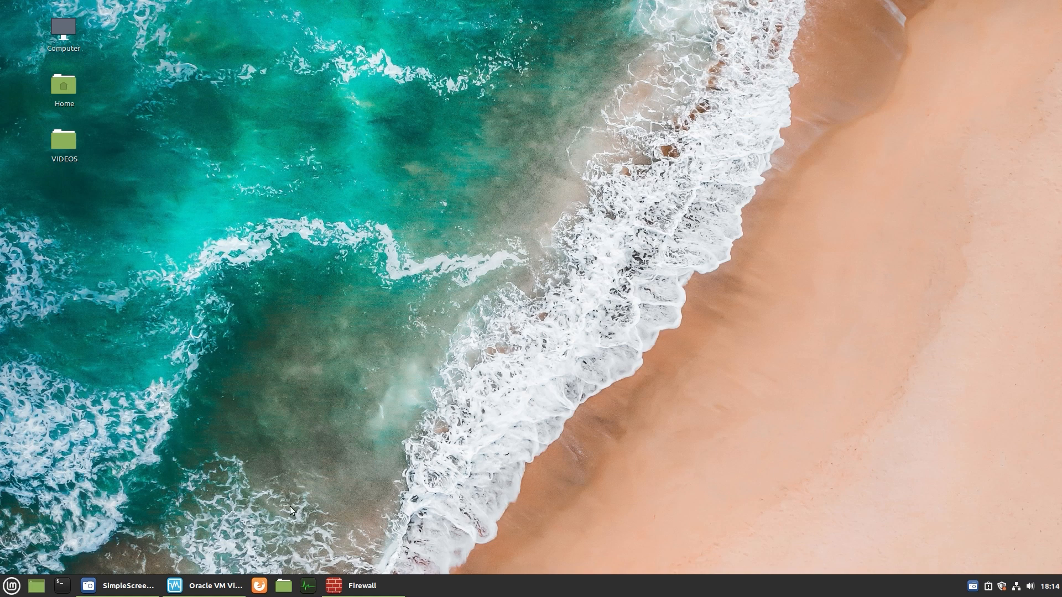
In Oracle VM VirtualBox Manager, start a new virtual machine named VM with type Microsoft Windows and version Windows 7 (64-bit).
click(222, 587)
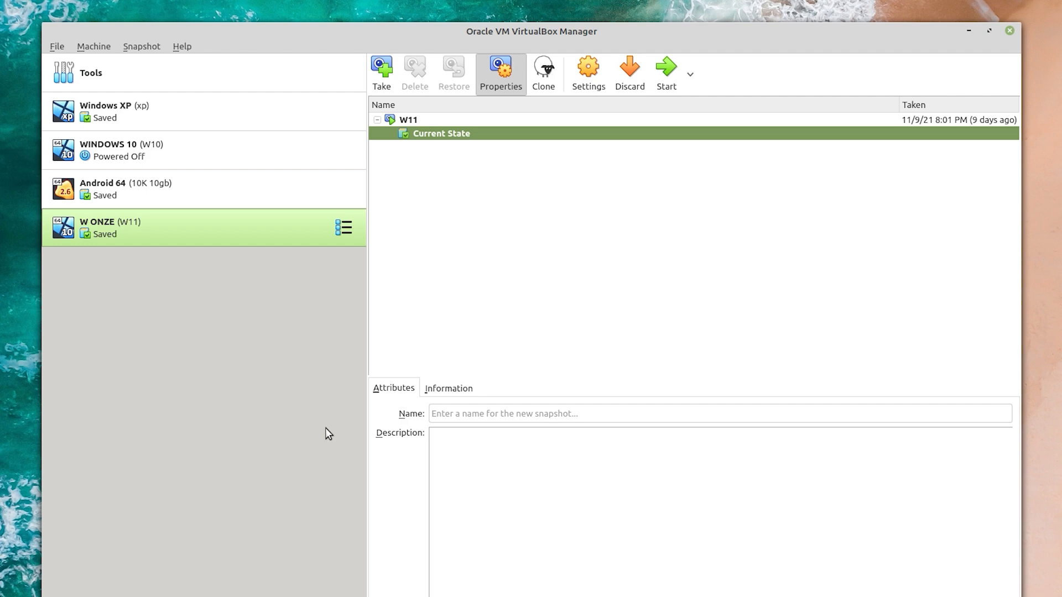
click(181, 84)
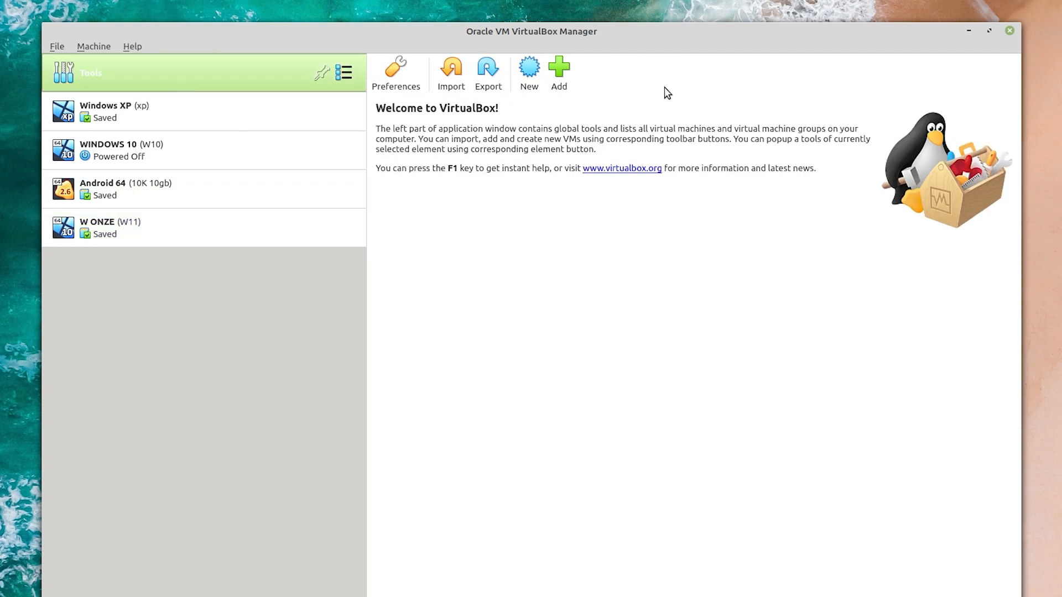
click(529, 83)
text(VM)
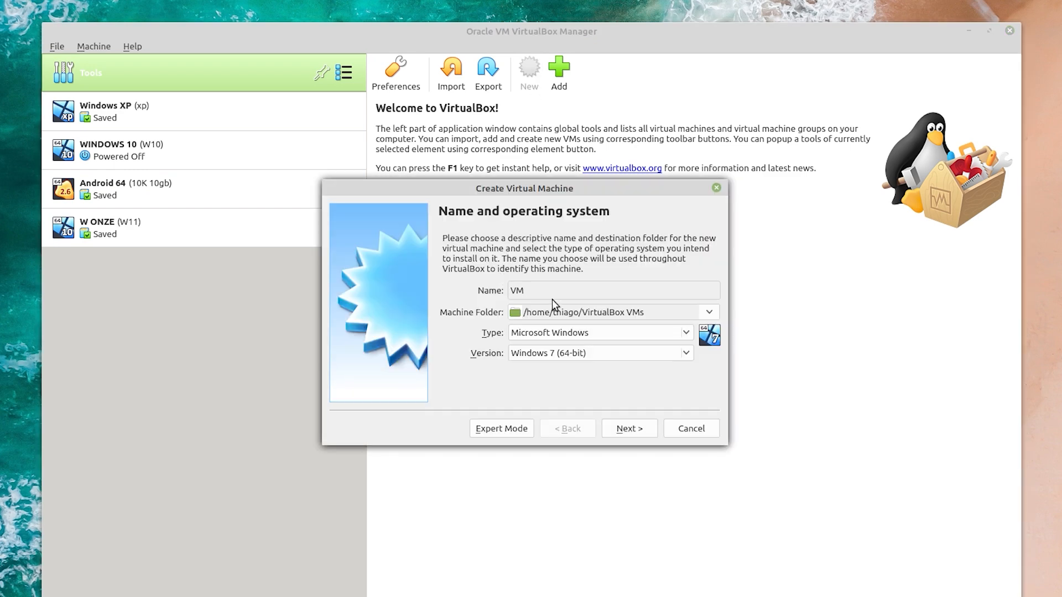
click(588, 332)
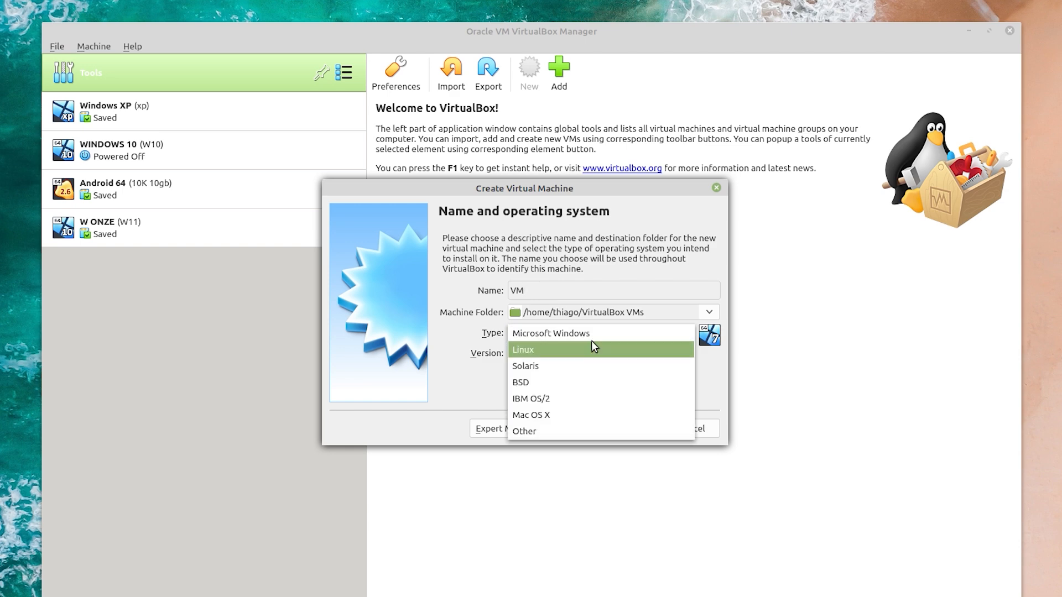
click(591, 332)
click(587, 354)
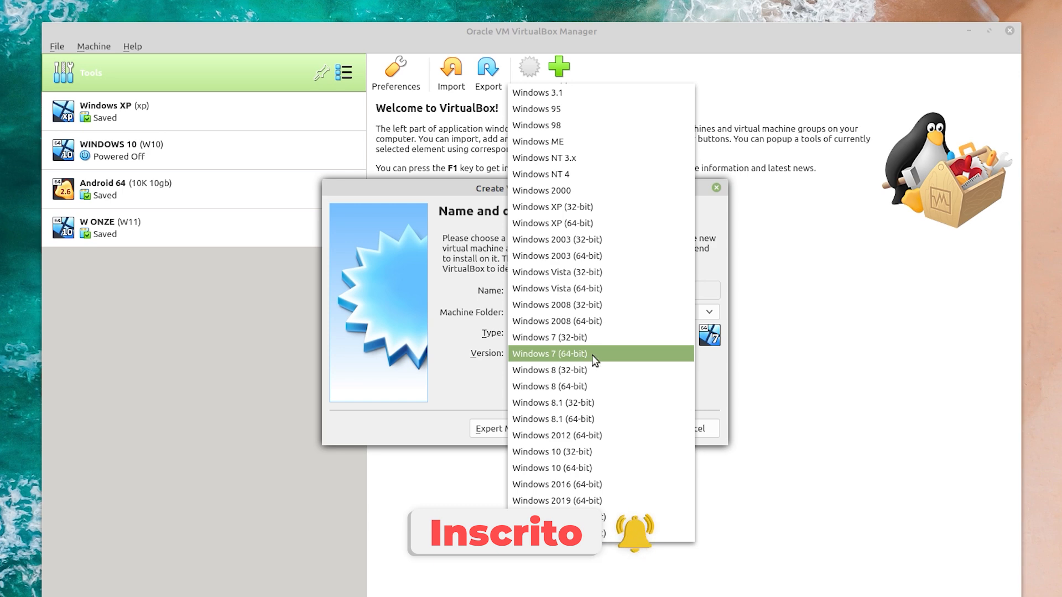
click(595, 360)
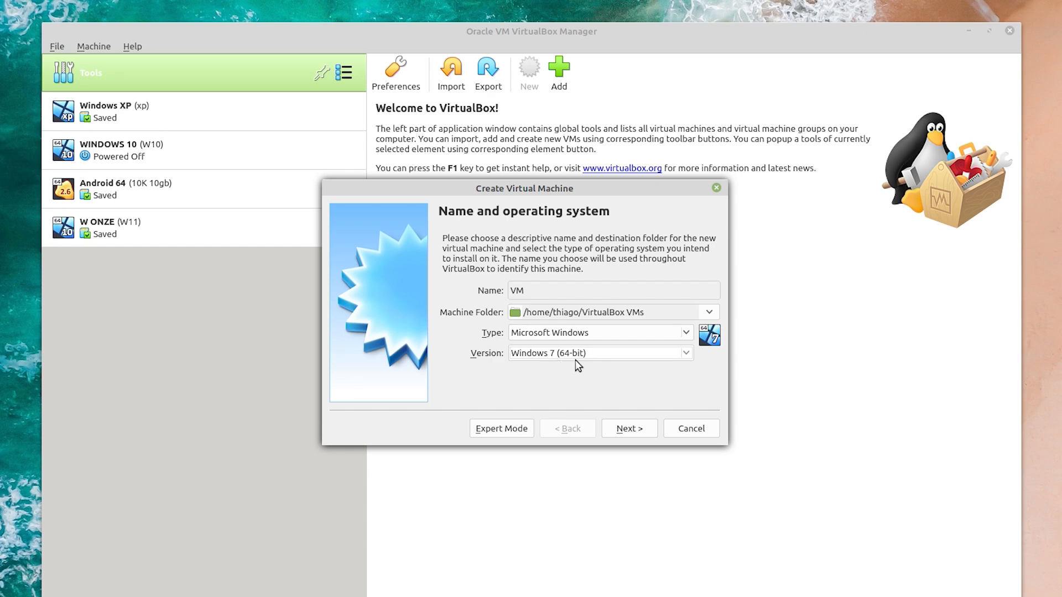
click(628, 430)
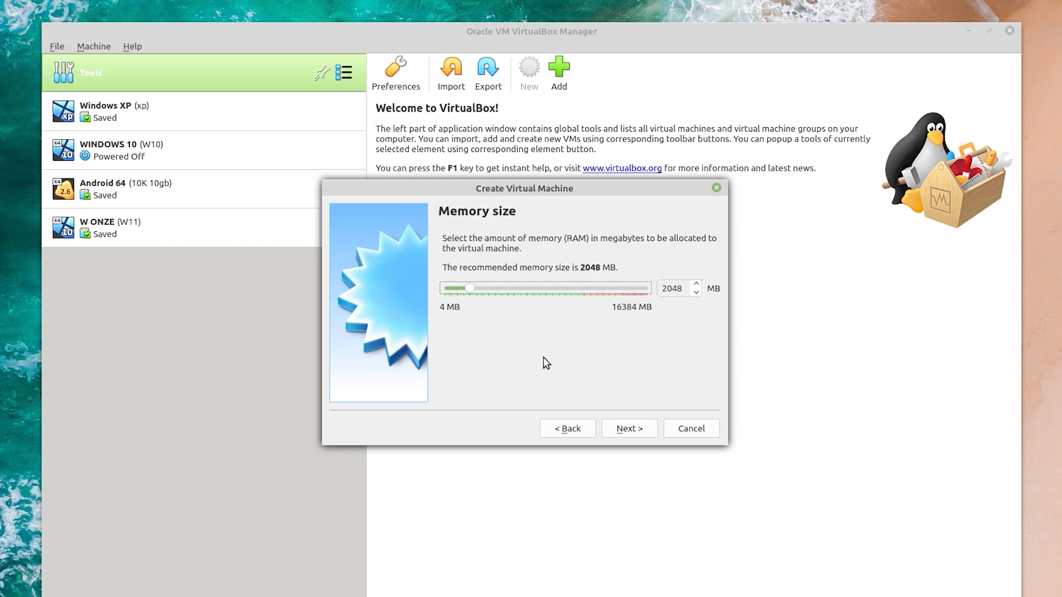
Allocate 4096 MB of memory to the new virtual machine.
key(Tab)
text(4096)
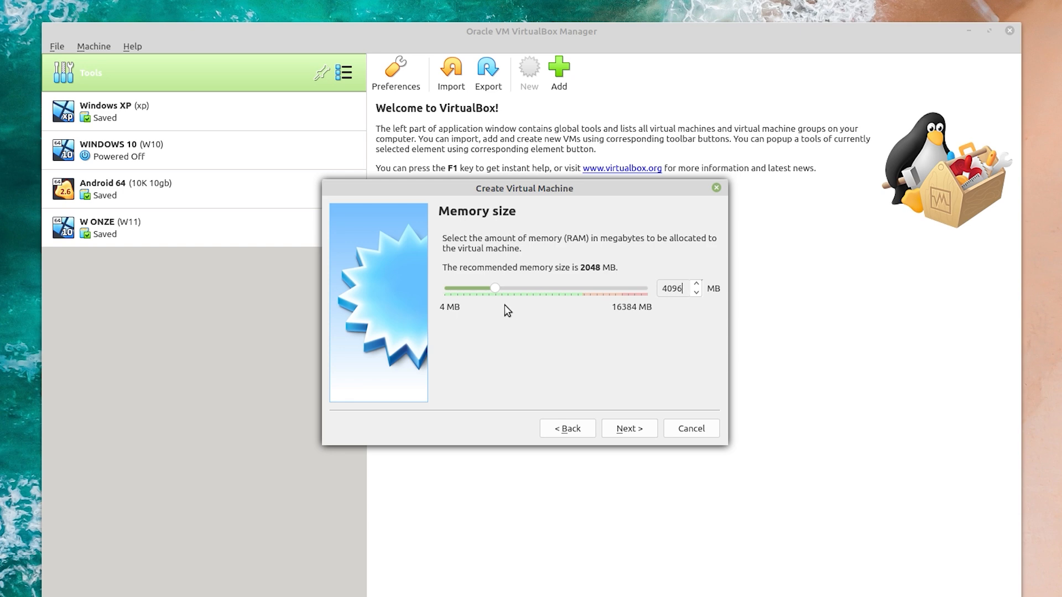
click(638, 431)
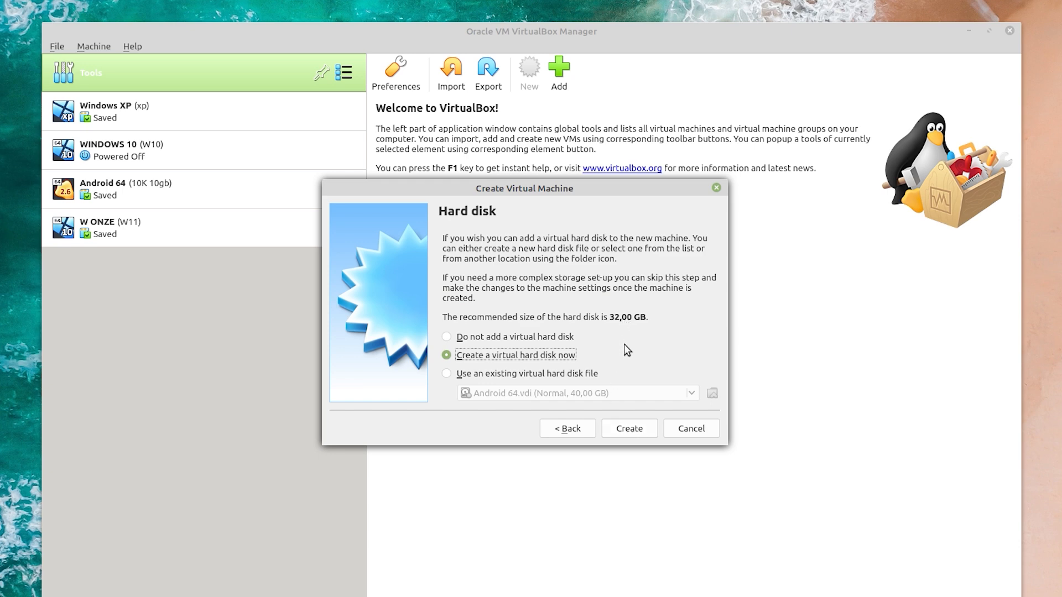
Create a dynamically allocated VDI virtual hard disk of 50 GB for the new machine.
click(643, 431)
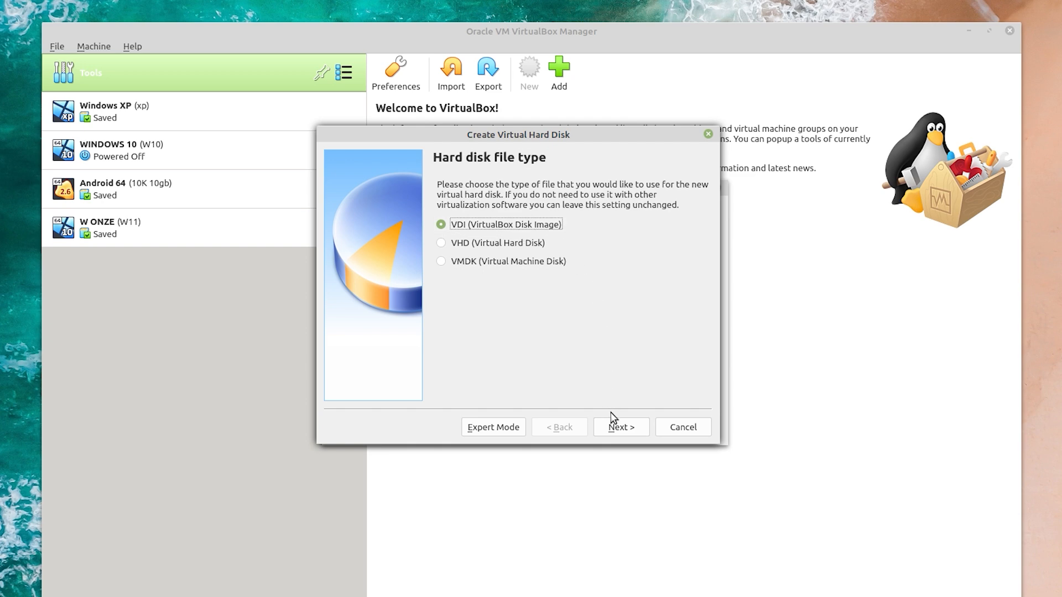
click(617, 430)
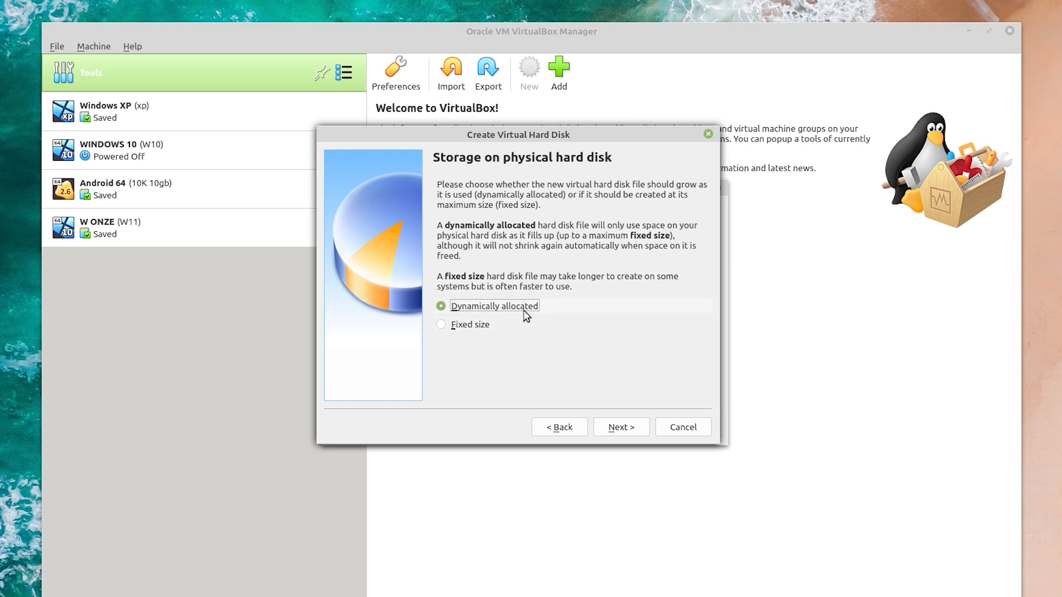
click(621, 428)
drag(681, 286, 669, 289)
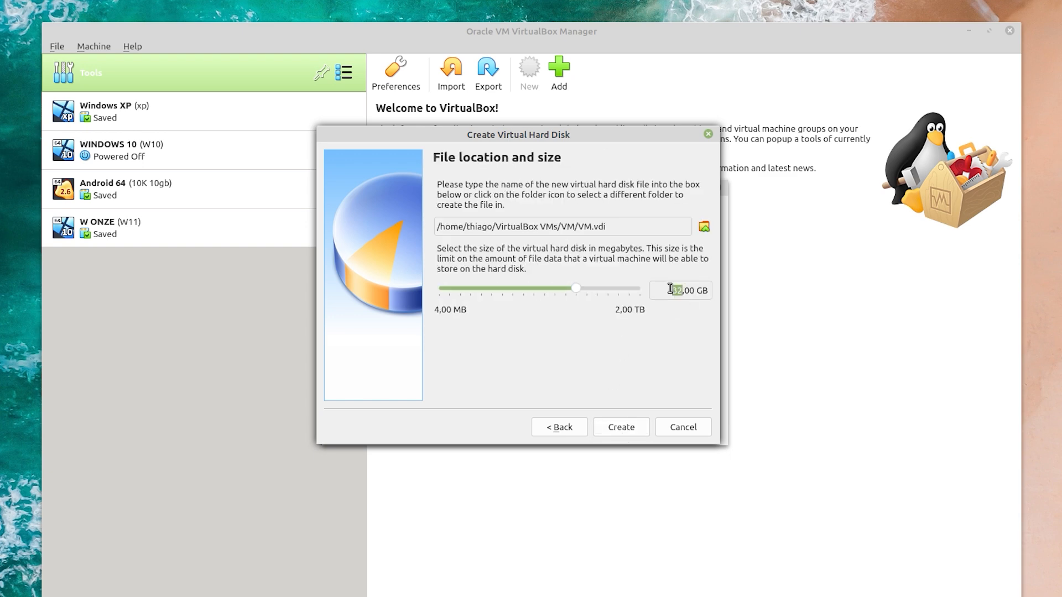
text(50)
click(630, 429)
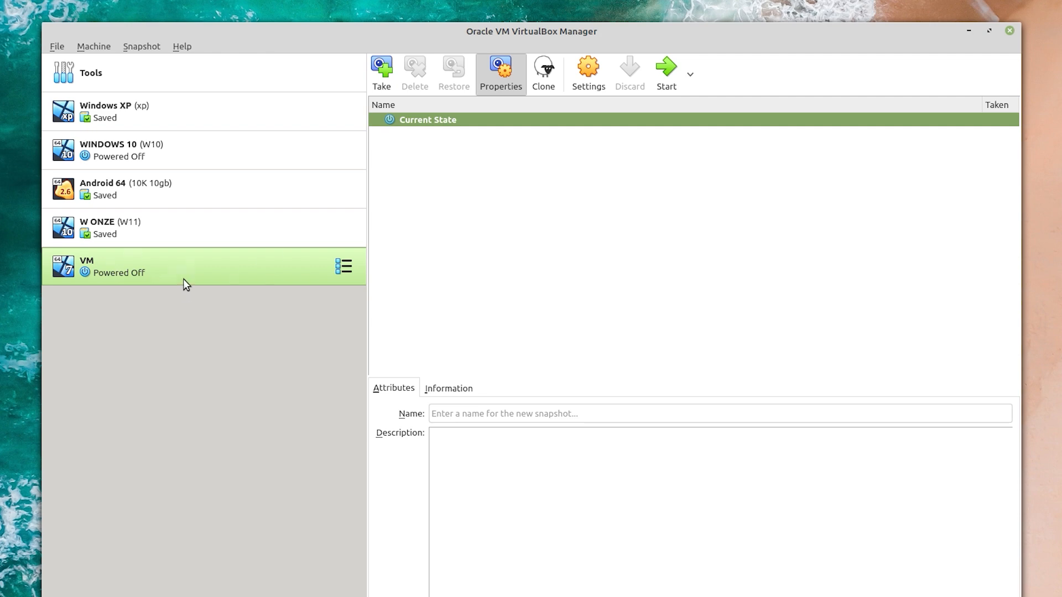
Set the processor count of the VM machine to 2 in its system settings.
click(586, 83)
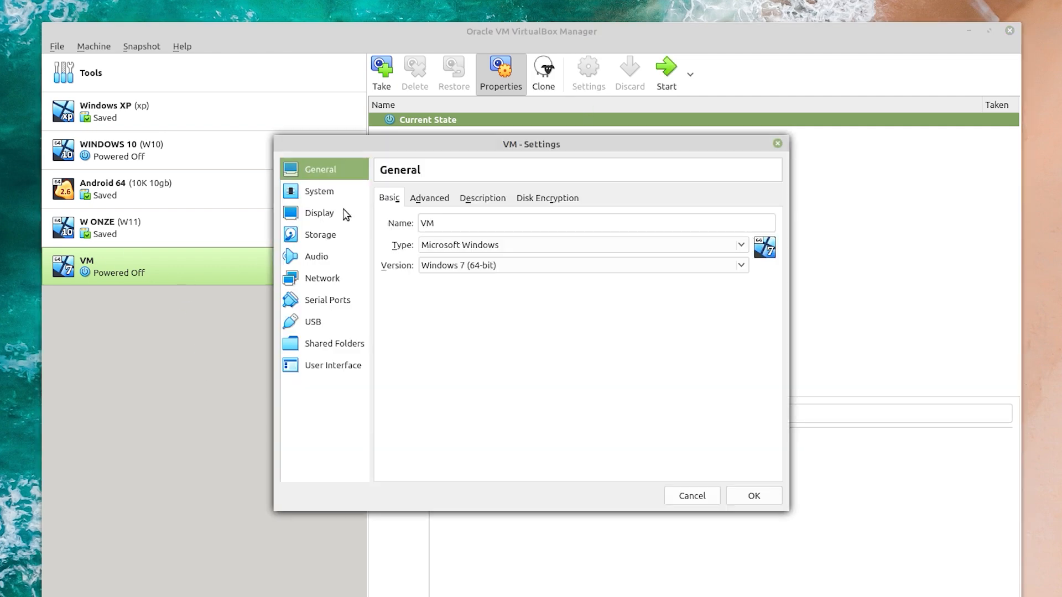
click(326, 194)
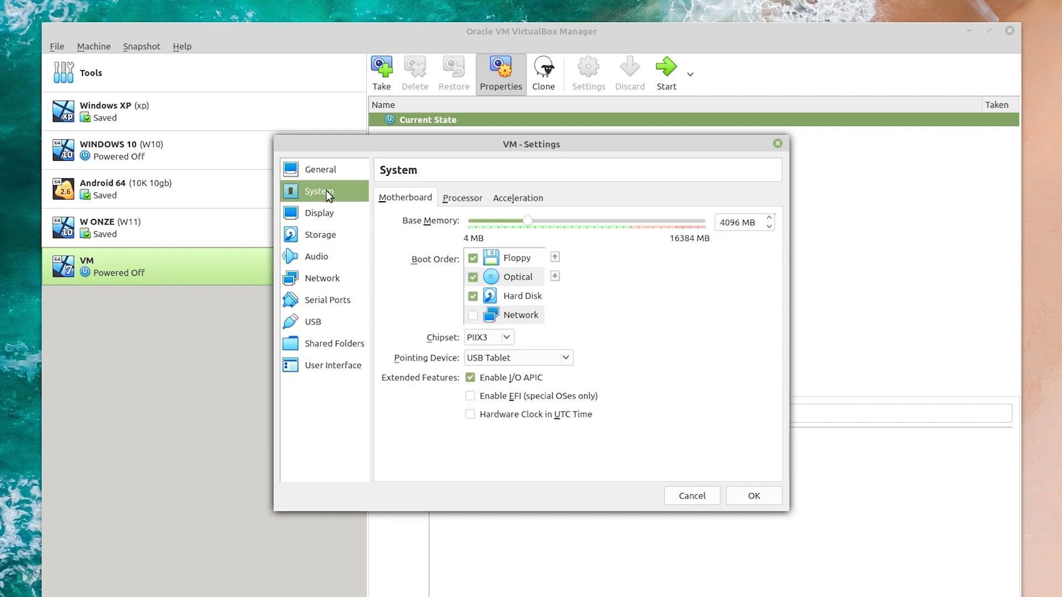
click(467, 202)
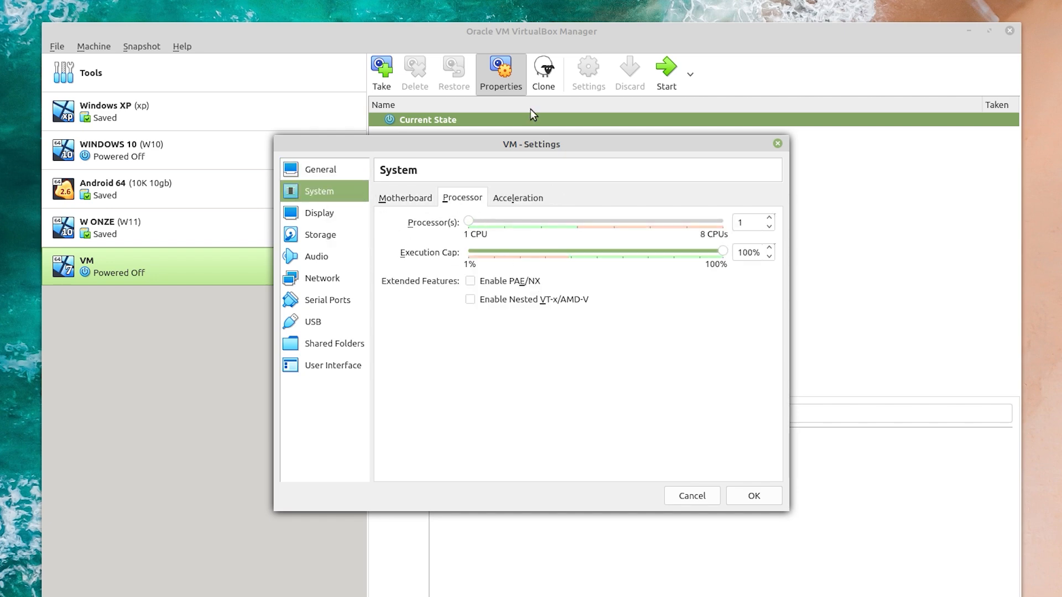
click(469, 221)
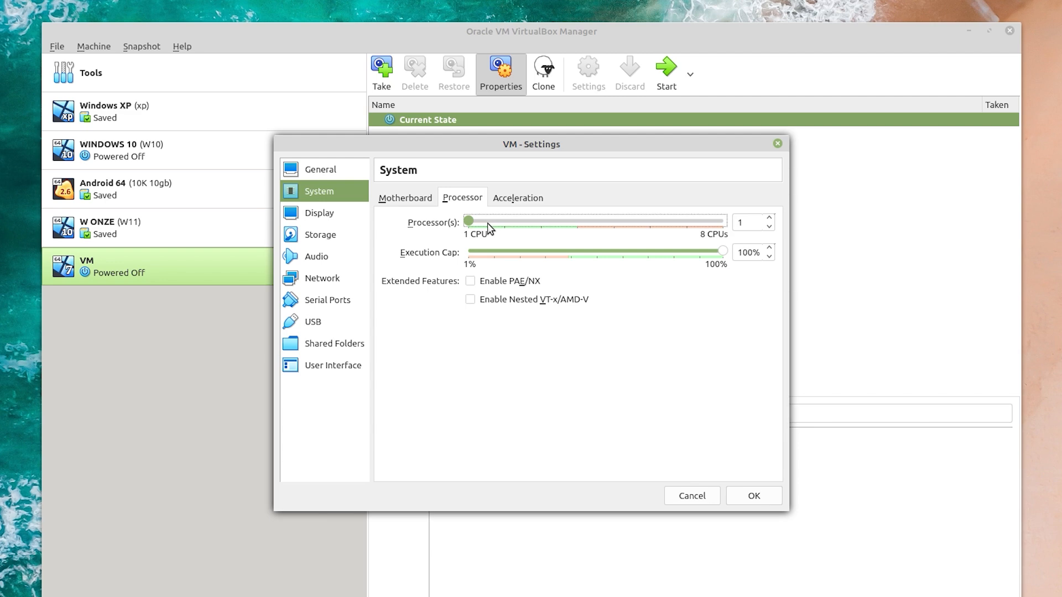
drag(468, 222, 493, 220)
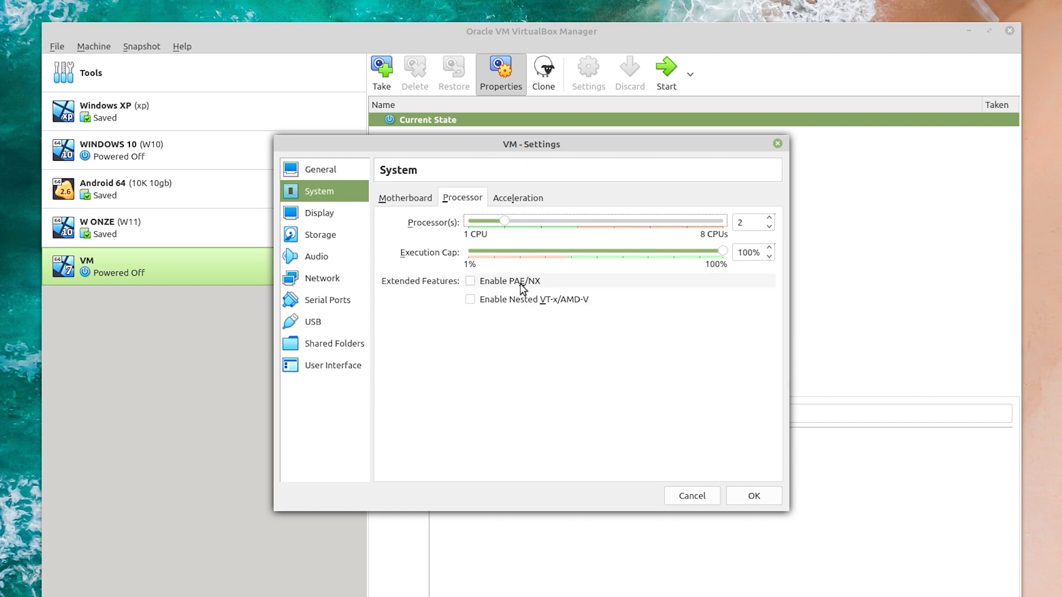
Raise the machine's video memory to 128 MB and check the graphics controller options, keeping VBoxSVGA.
click(329, 212)
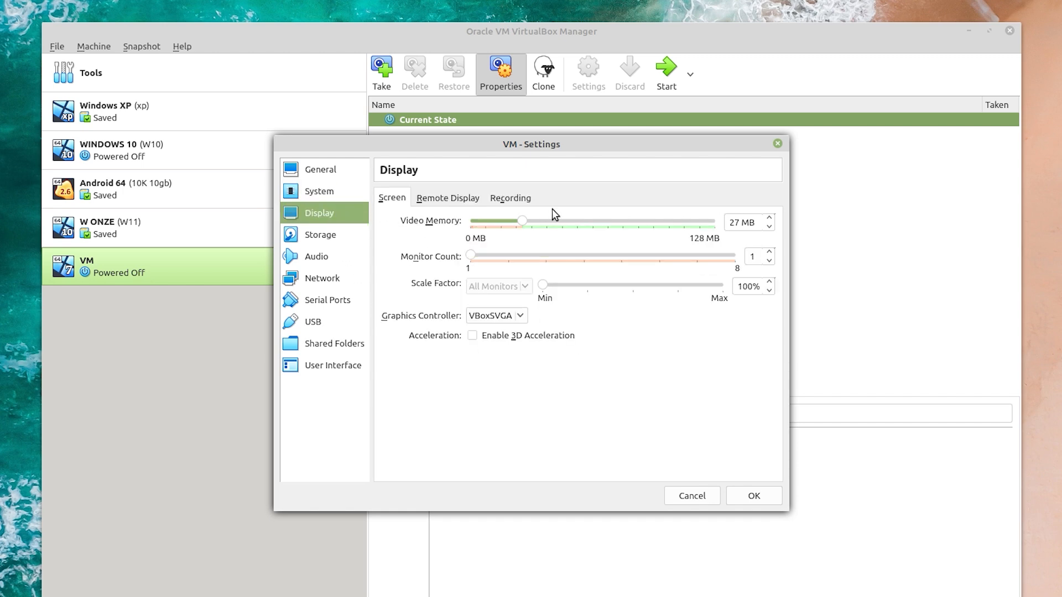
drag(523, 223, 815, 238)
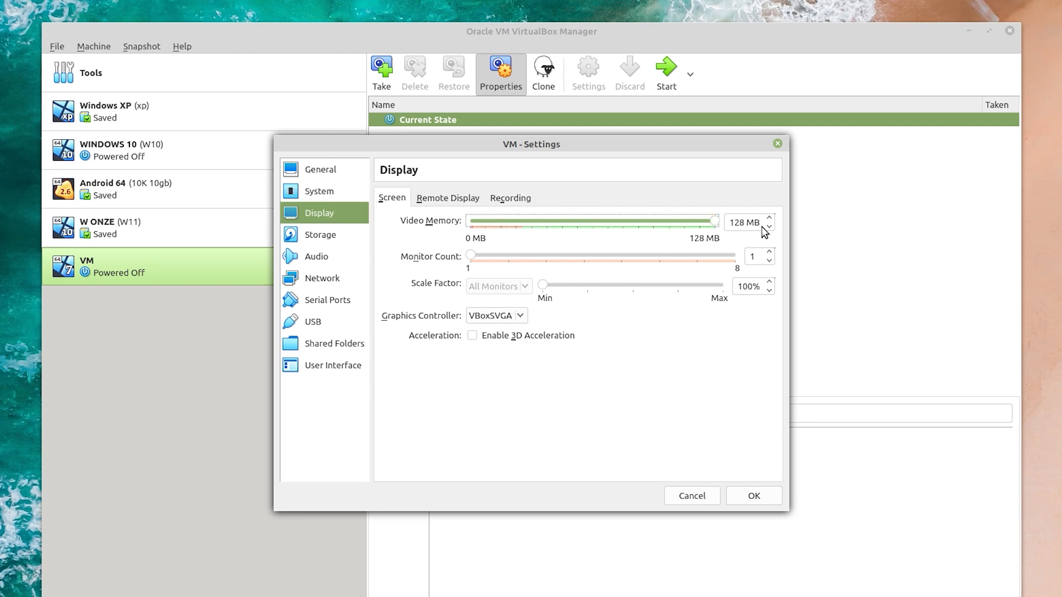
click(519, 315)
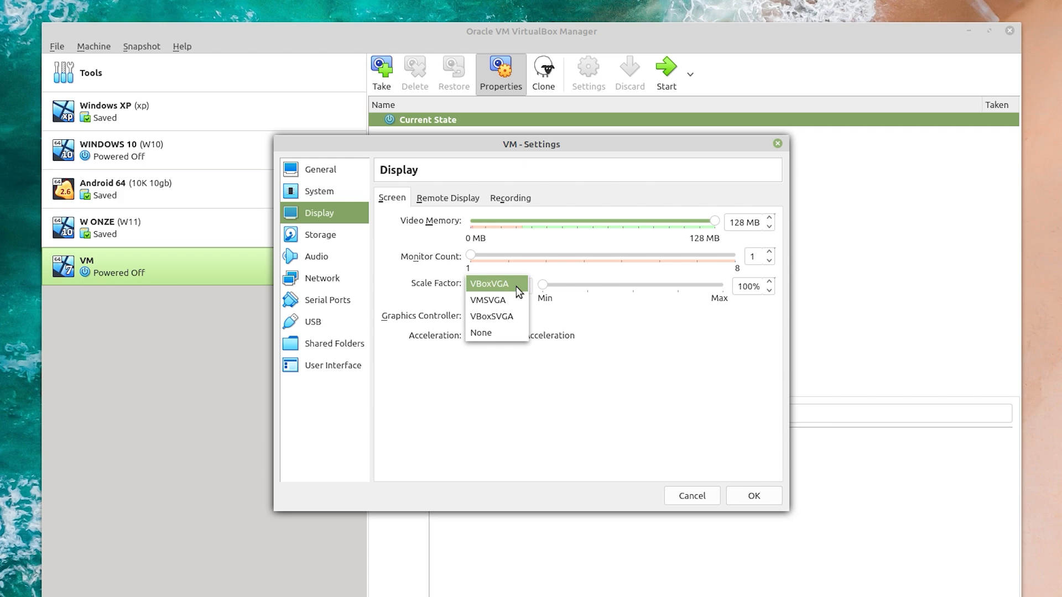
click(619, 216)
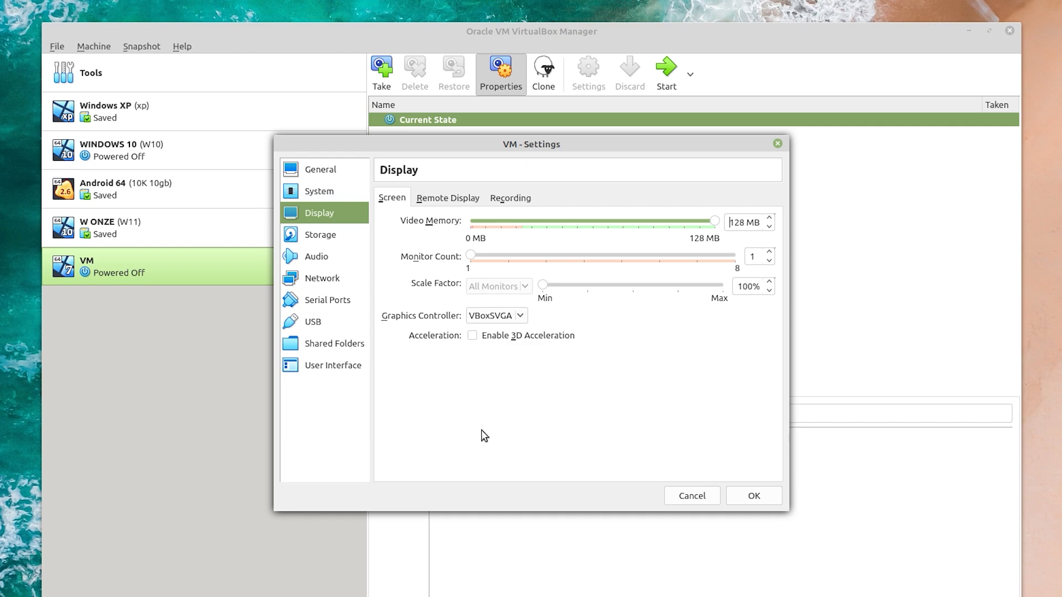
Look through the machine's settings categories and examine the shared clipboard choices in the advanced general settings, leaving them Disabled.
click(353, 347)
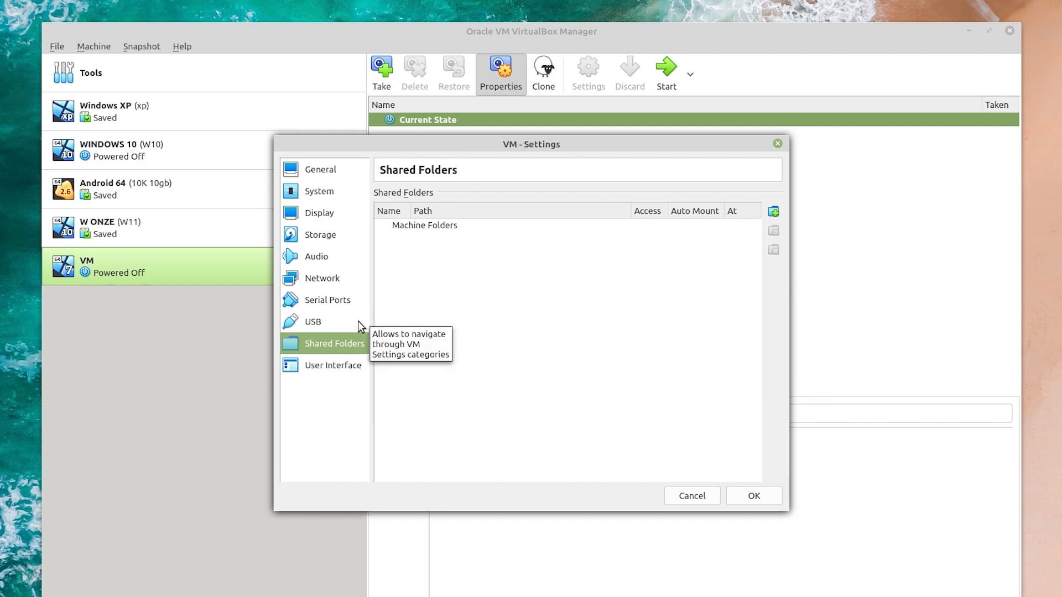
click(347, 302)
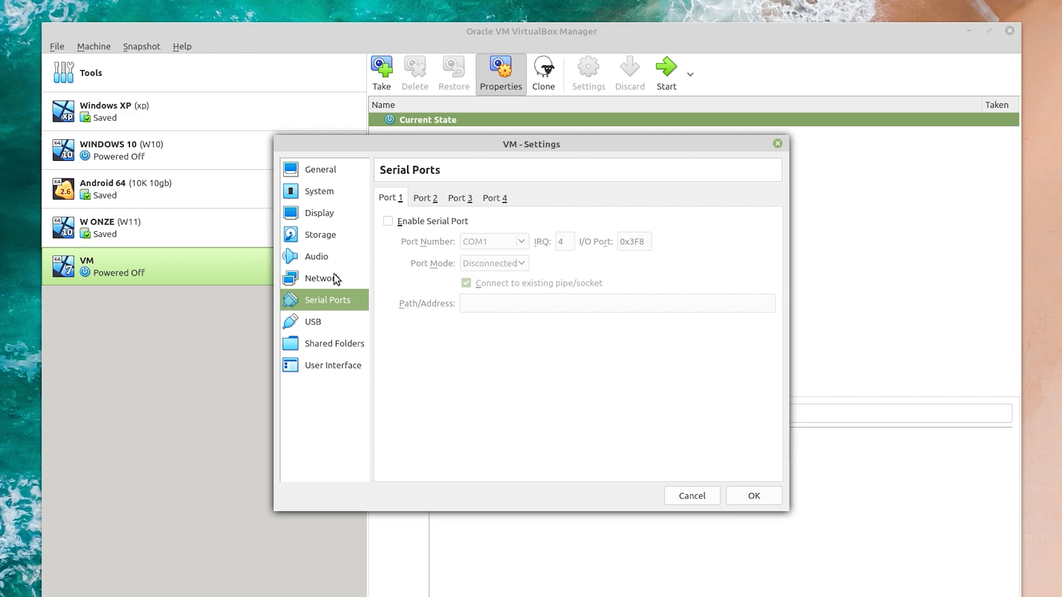
click(336, 278)
click(323, 171)
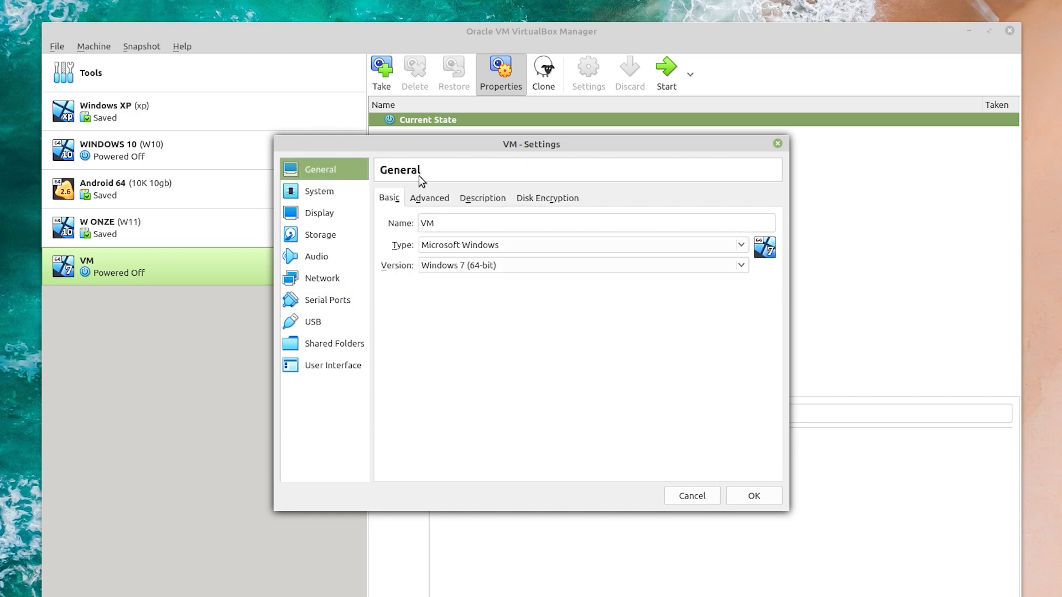
click(434, 199)
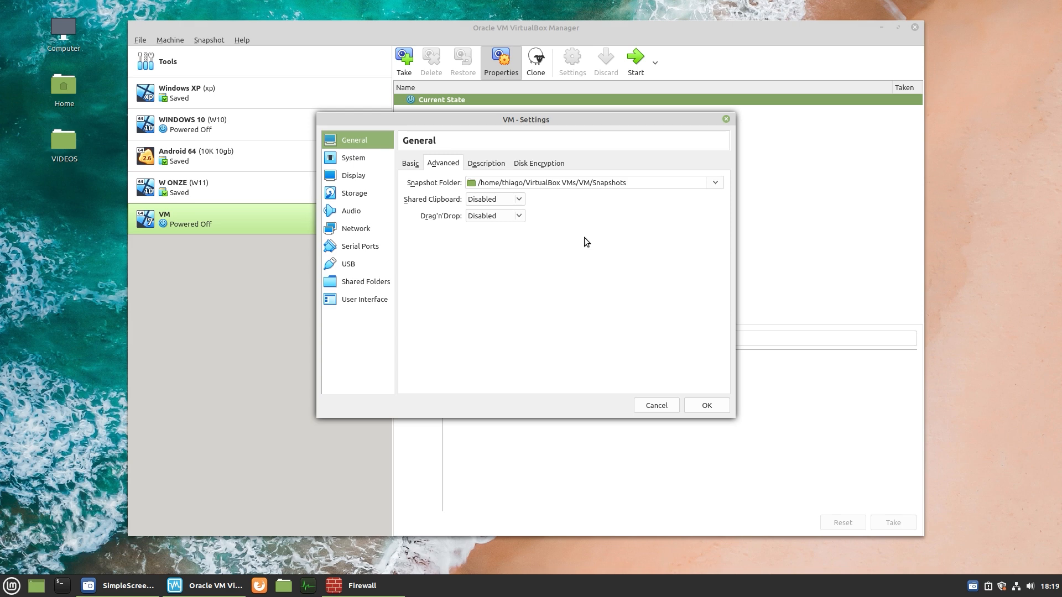
click(519, 201)
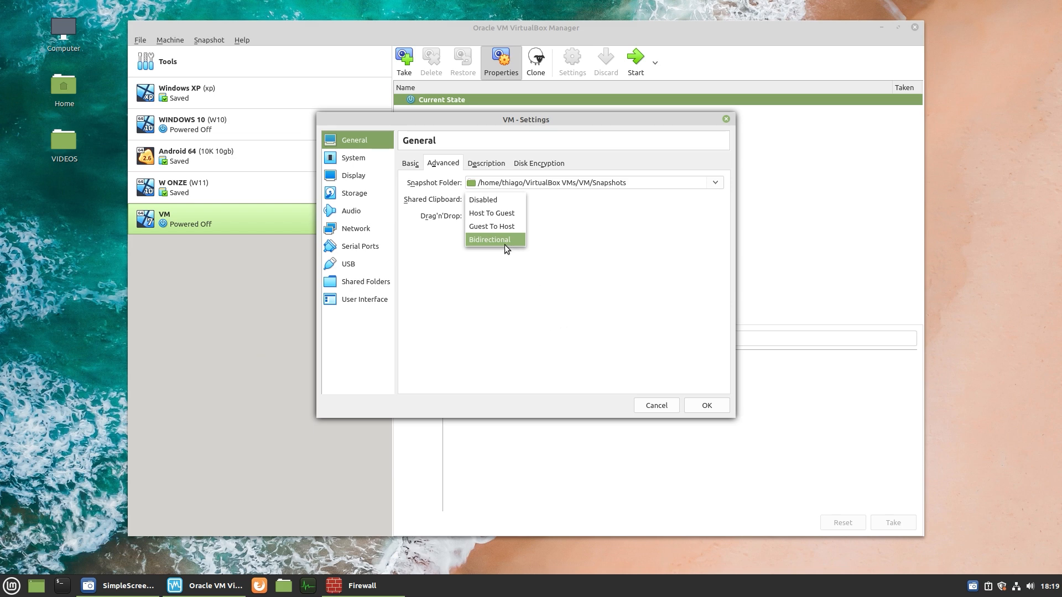
click(569, 260)
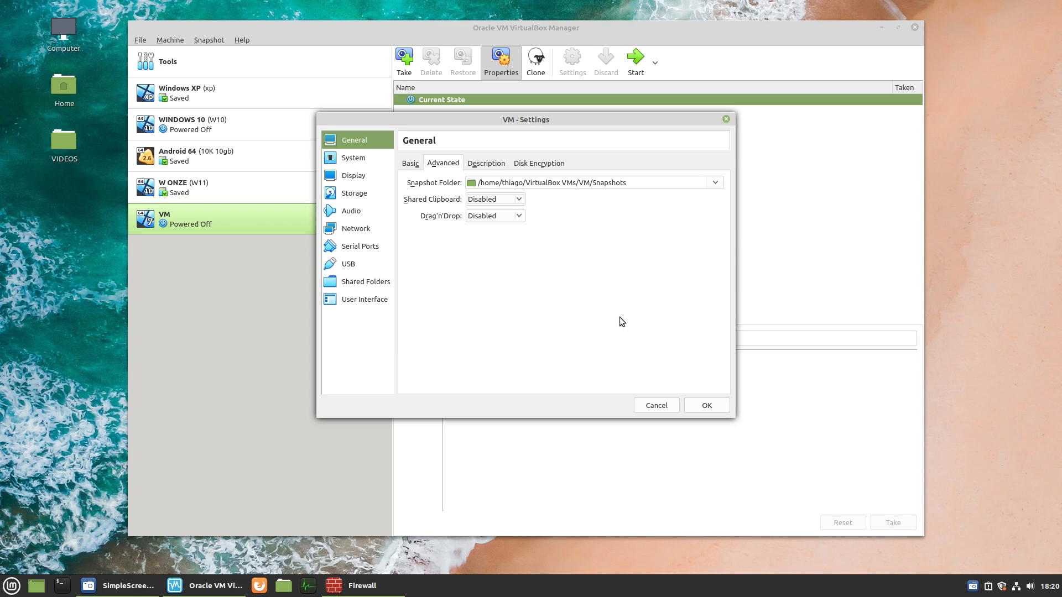
Examine the attachment modes available for network Adapter 1 and keep it attached to NAT.
click(365, 229)
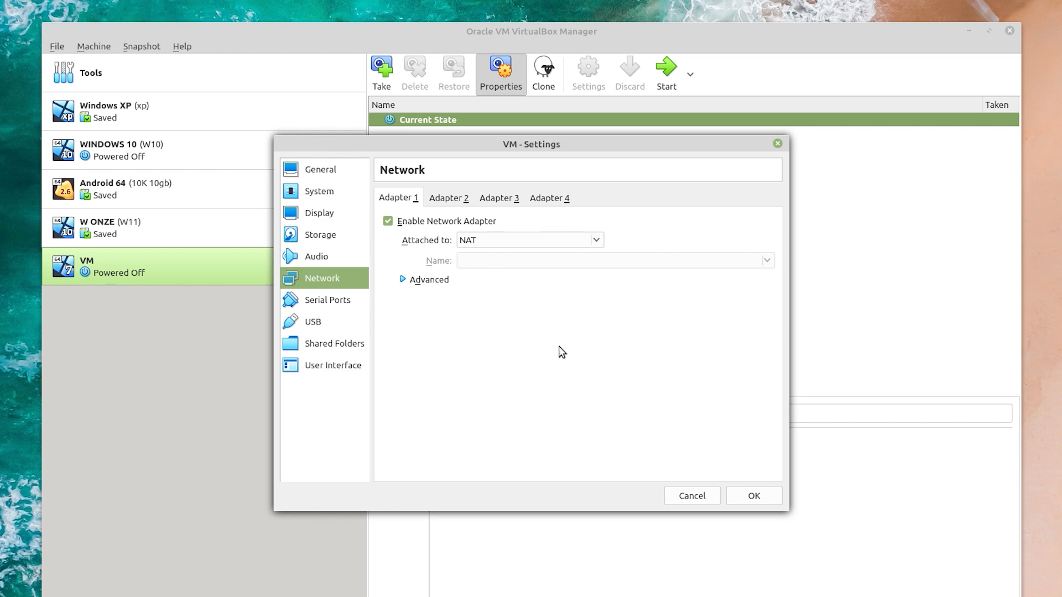
click(504, 243)
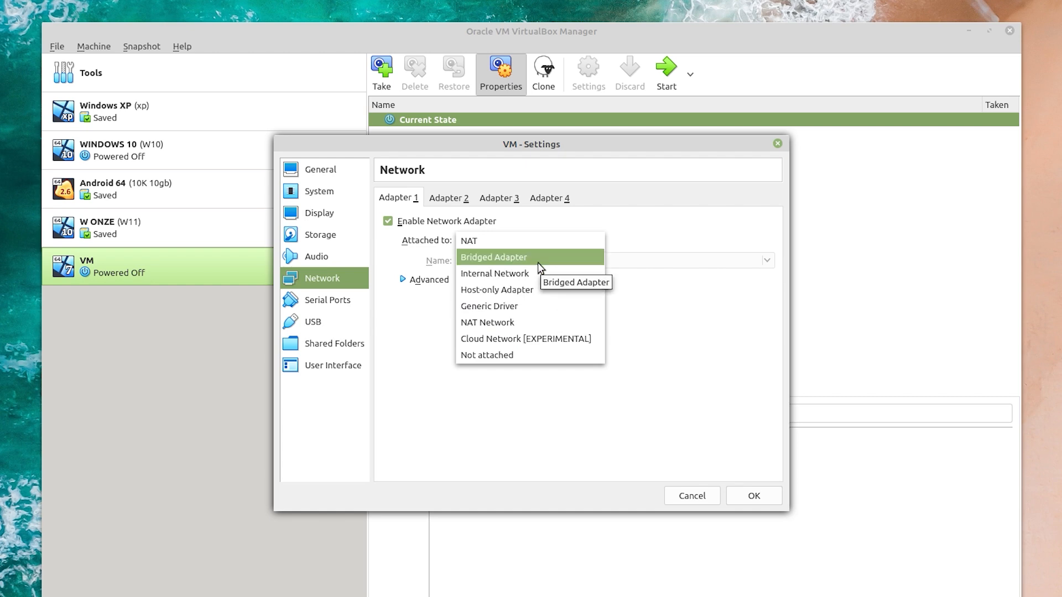
click(676, 288)
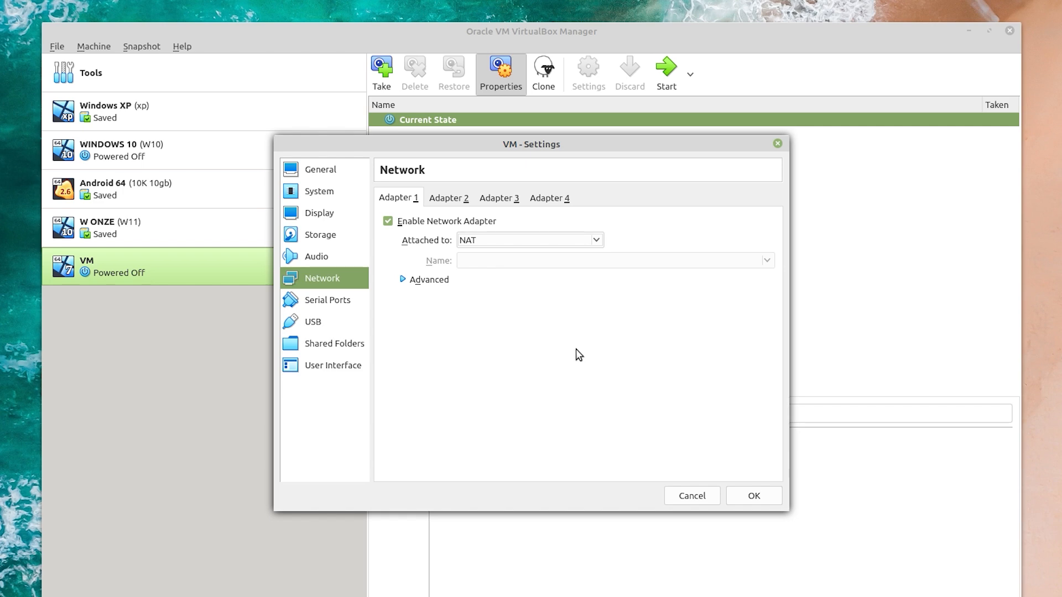
click(528, 240)
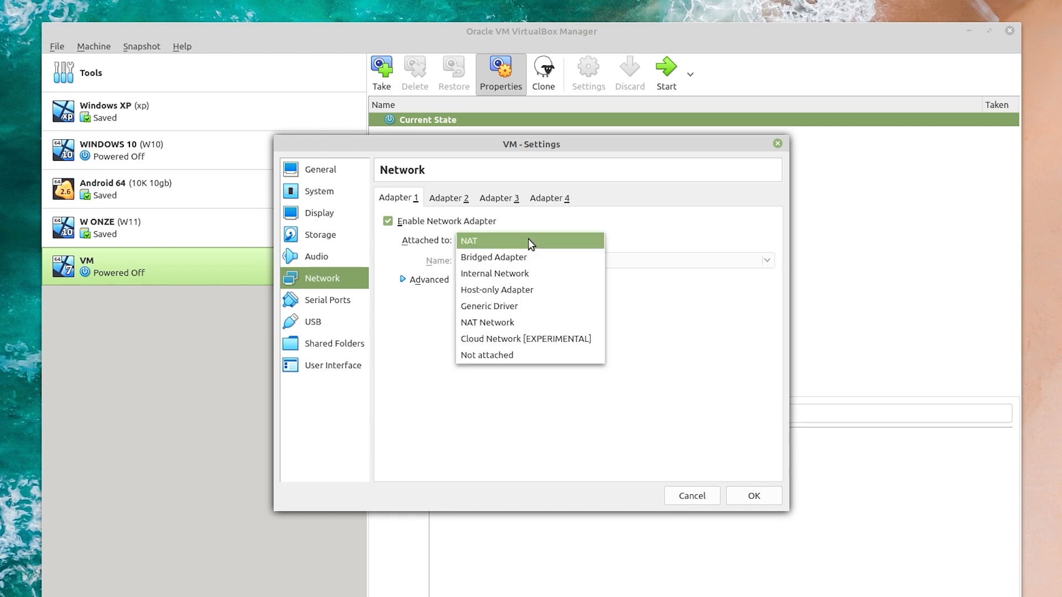
click(480, 247)
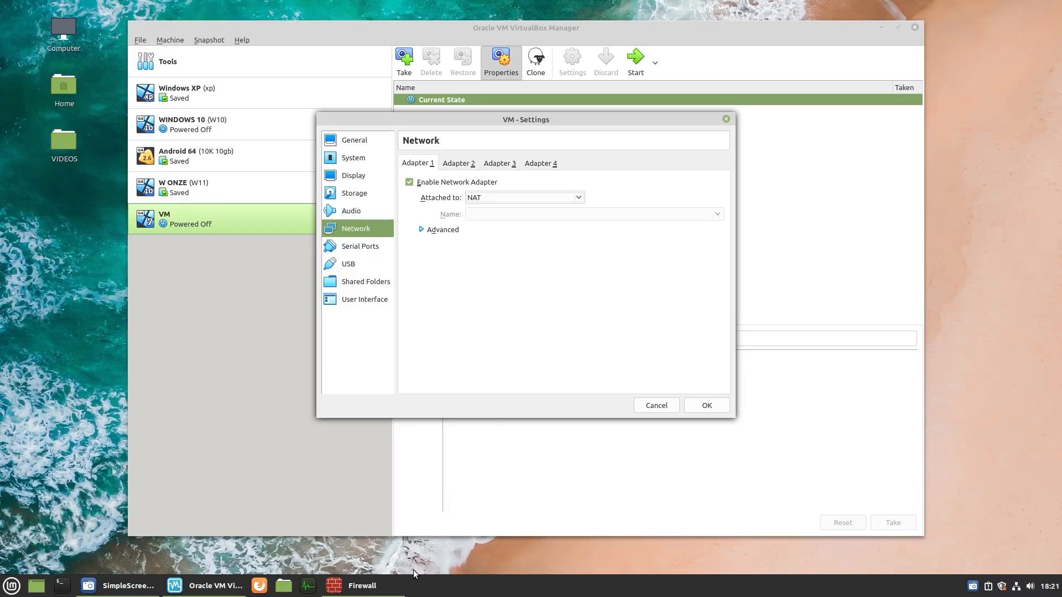
Switch to the Firewall app to review its rules, and return to the machine's network settings.
click(398, 586)
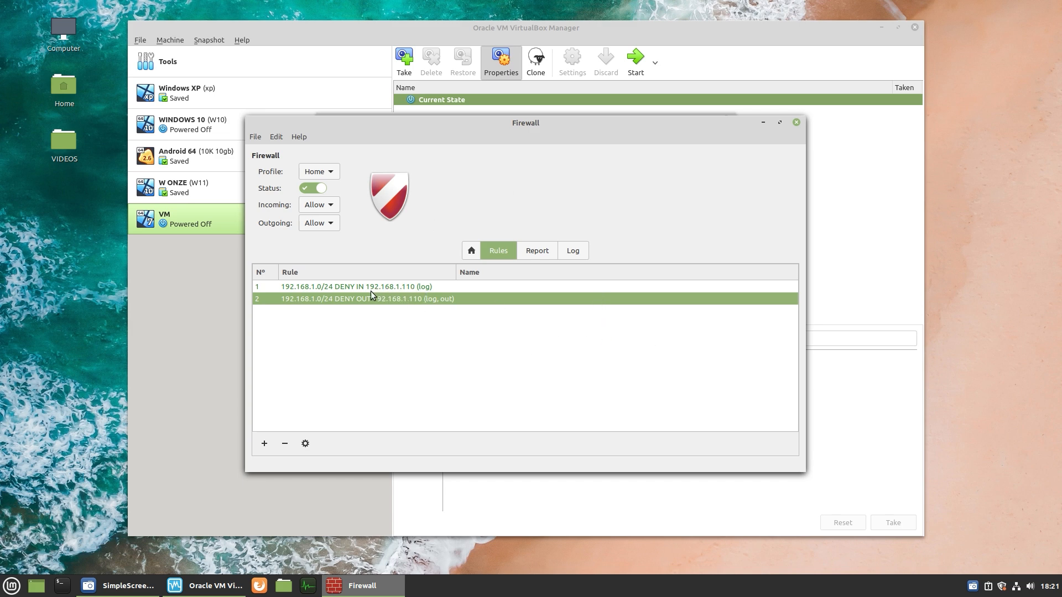
click(764, 123)
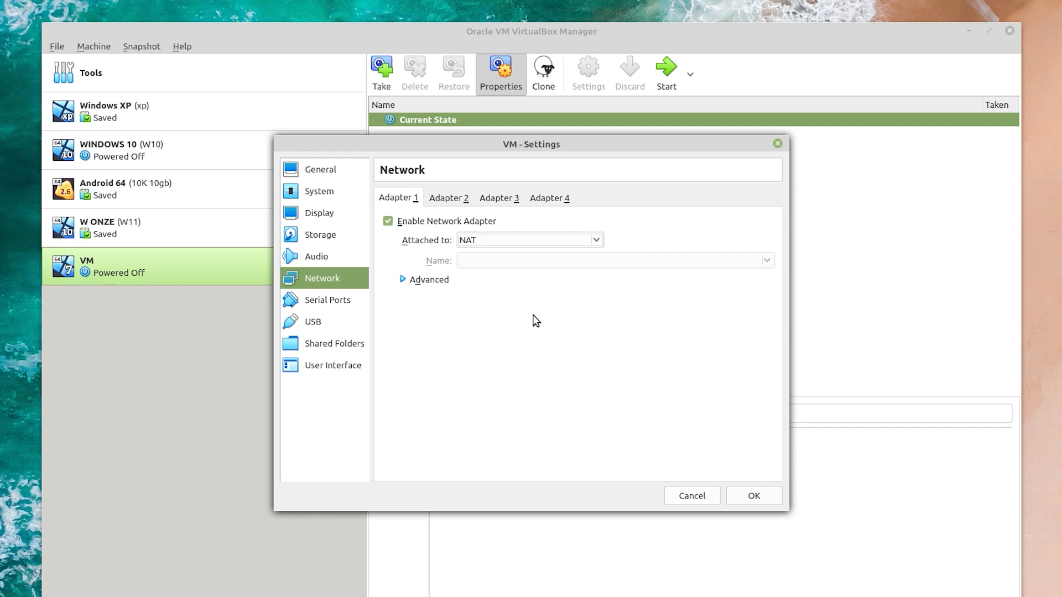
Try turning network Adapter 1 off and back on twice, and close the machine's settings.
click(456, 222)
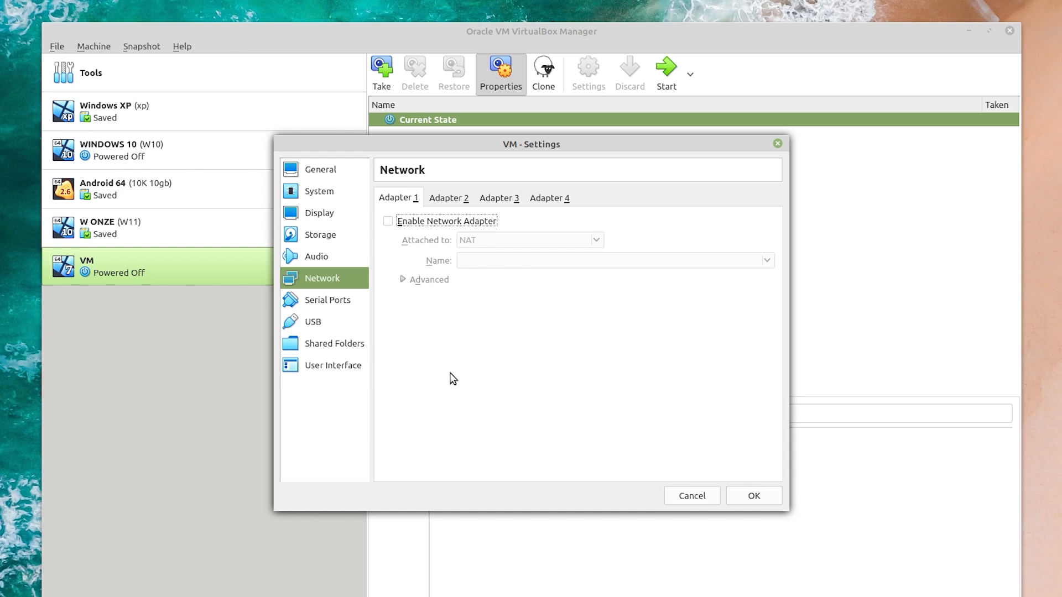
click(453, 222)
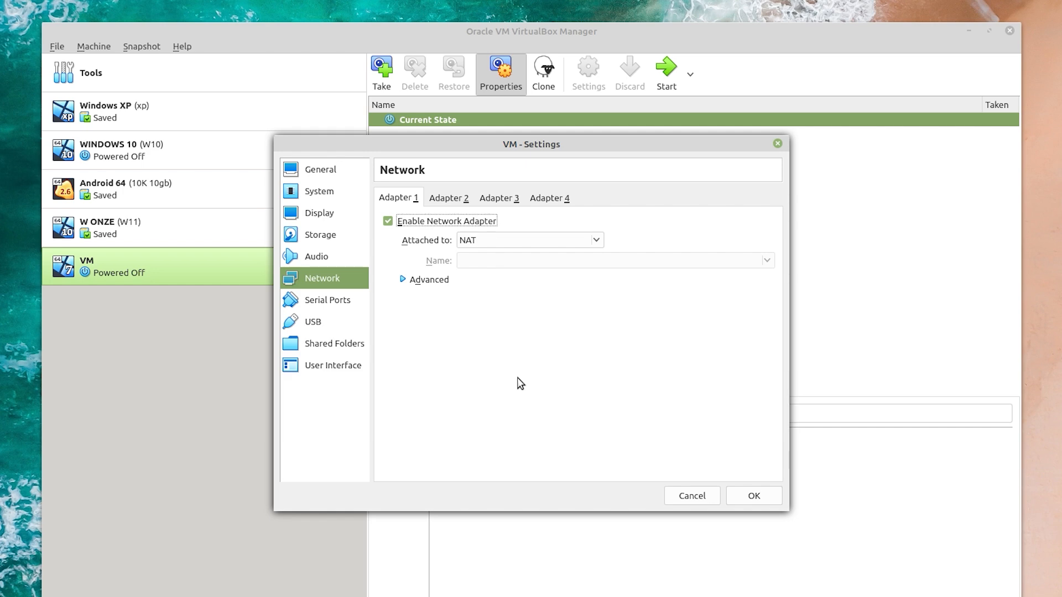
click(450, 221)
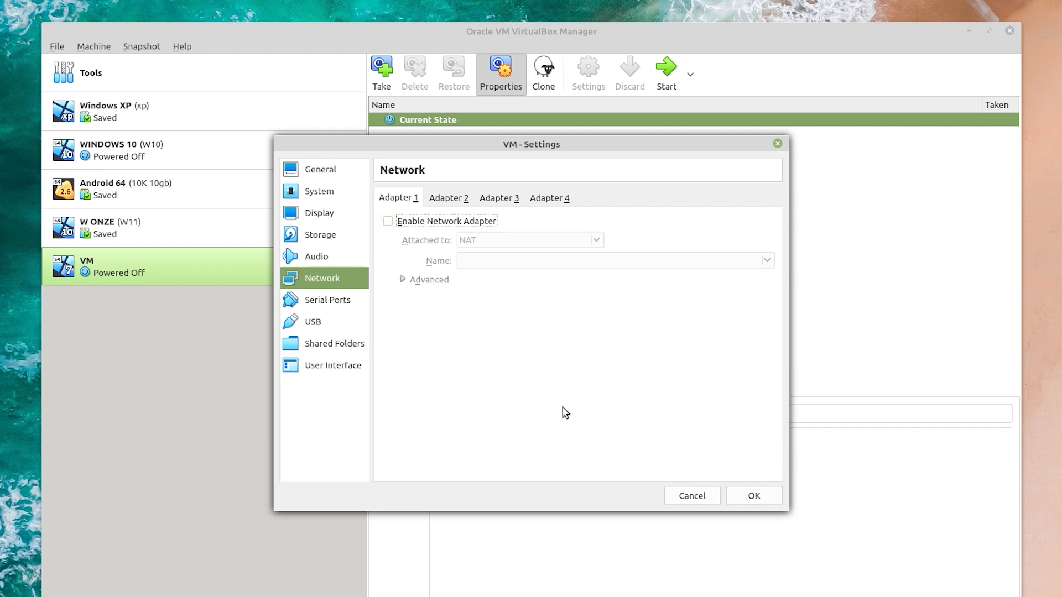
click(410, 223)
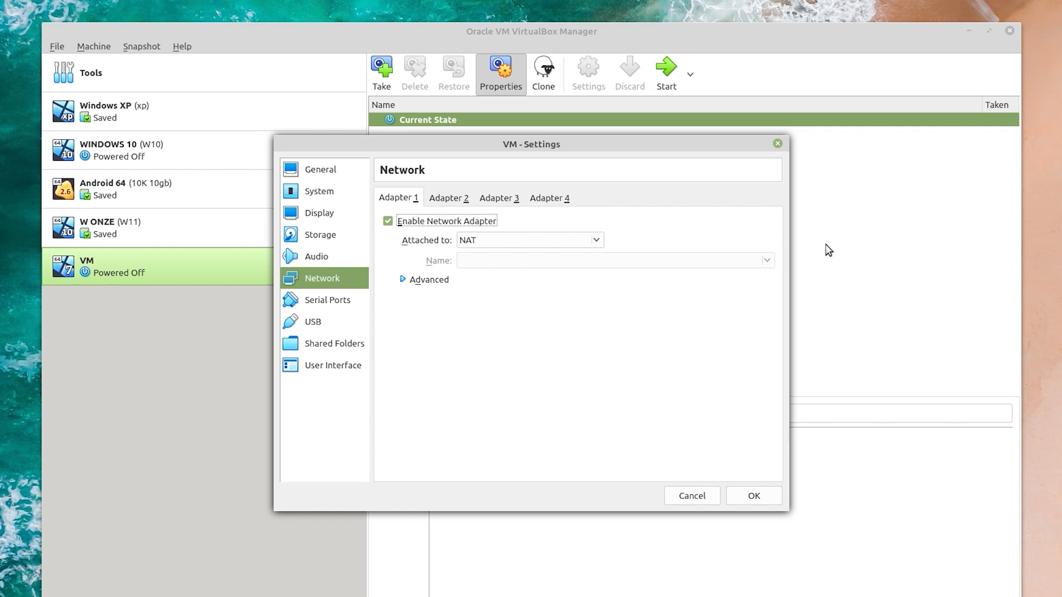
click(778, 143)
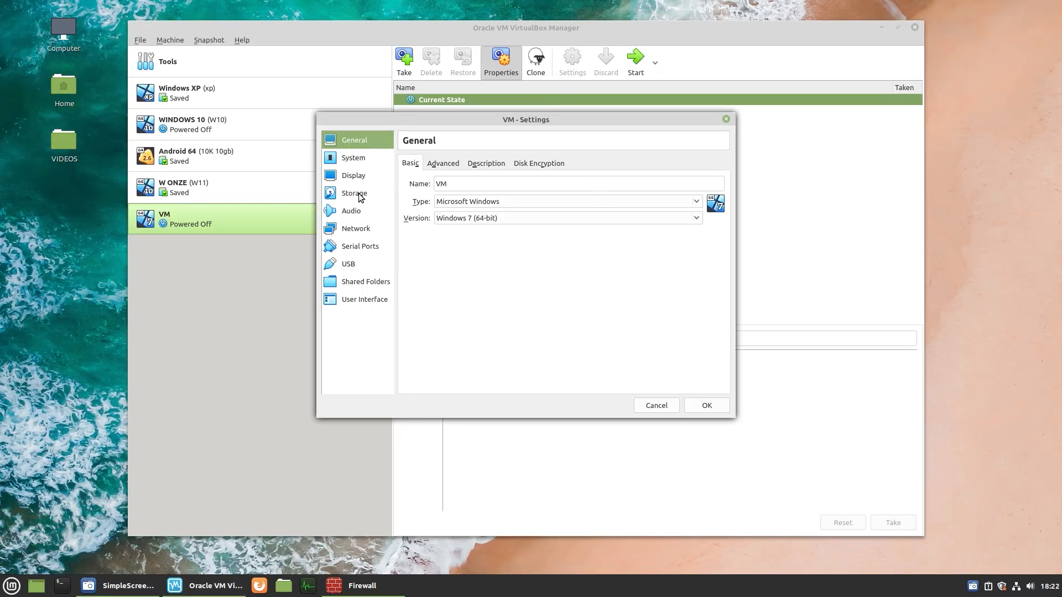
Load Windows 7.iso into the machine's empty optical drive in its storage settings and save the change.
click(358, 197)
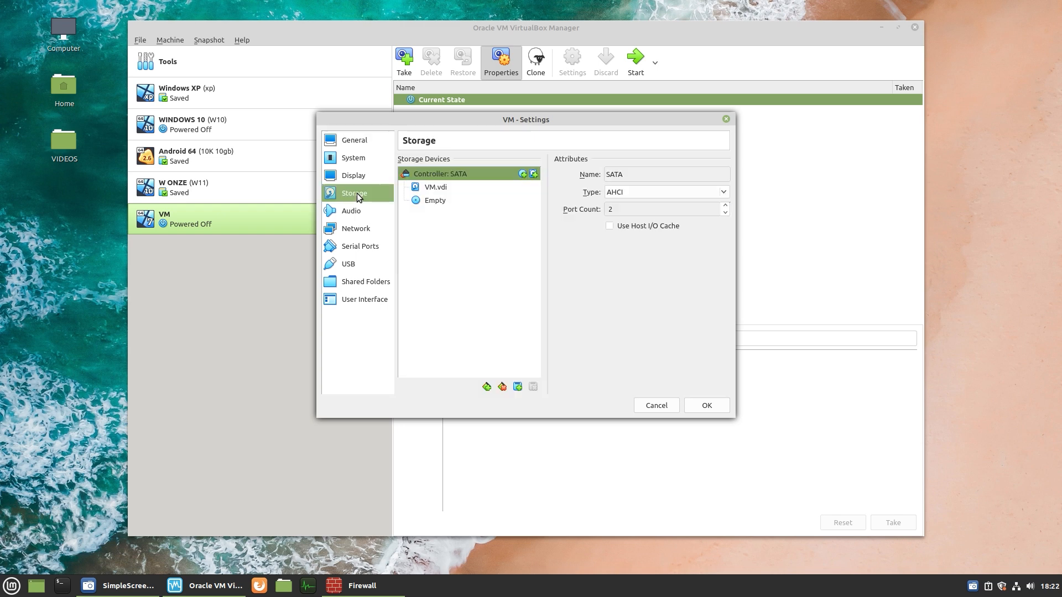
click(432, 207)
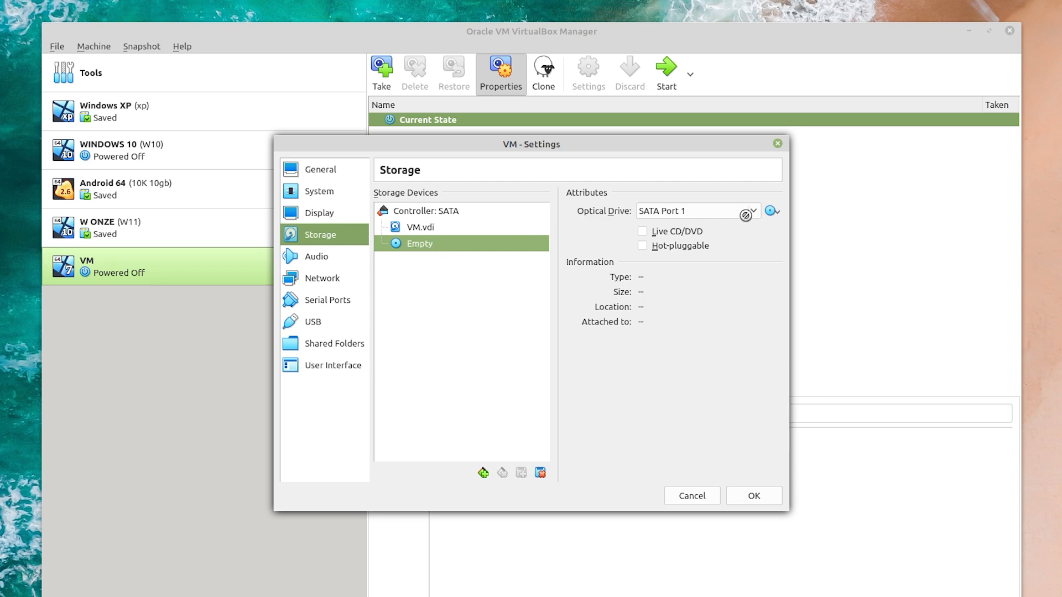
click(774, 218)
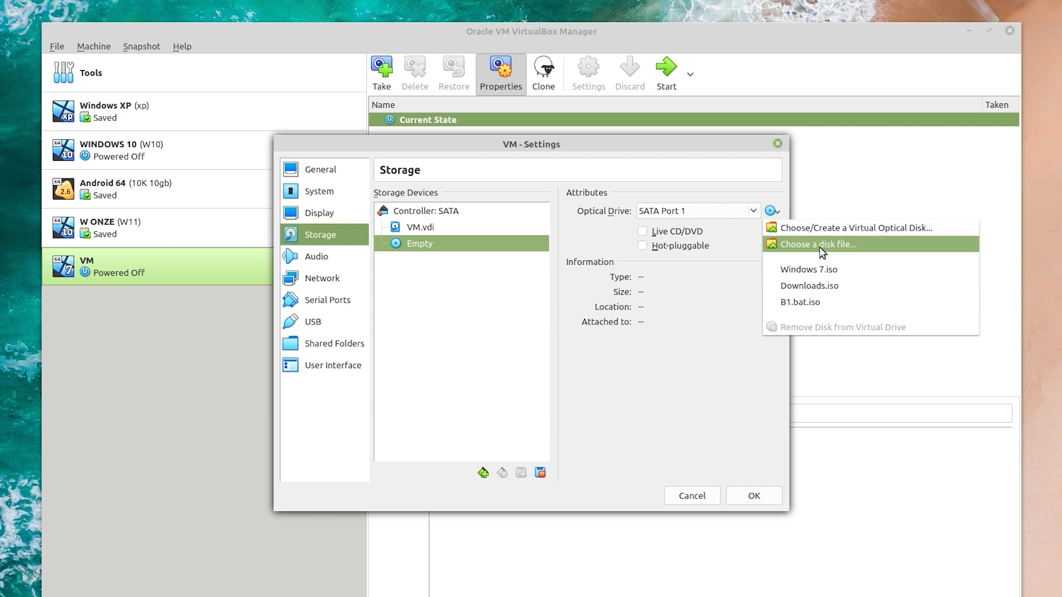
click(838, 273)
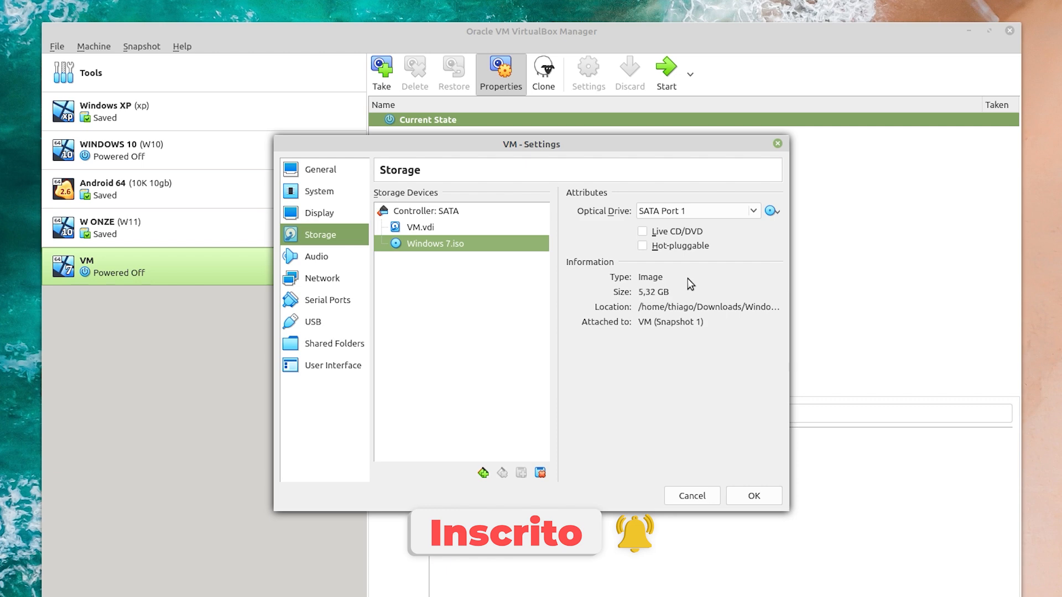
click(754, 496)
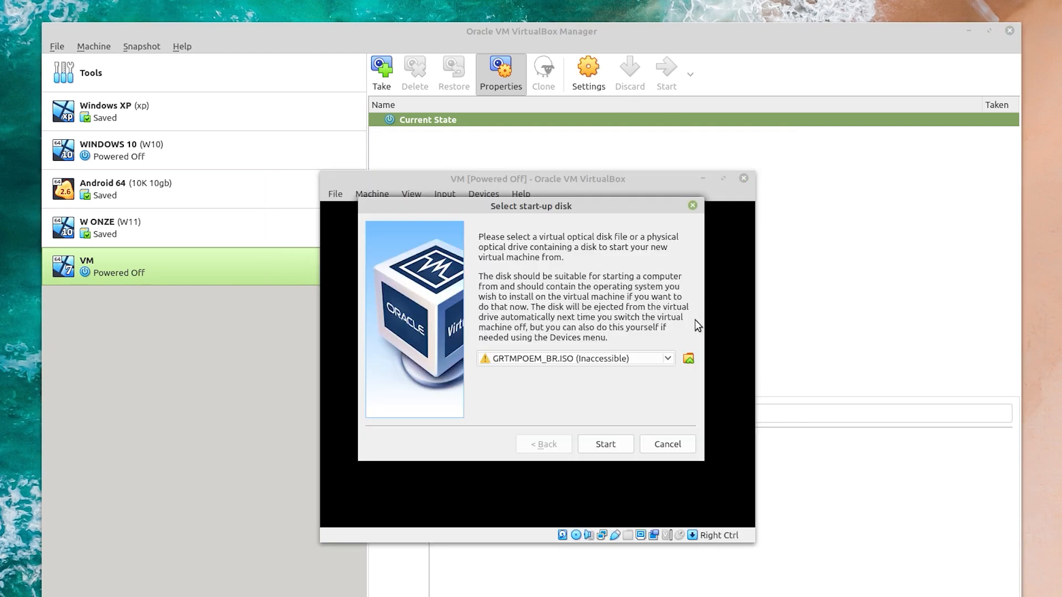
Choose Windows 7.iso as the start-up disk and start the machine from it.
click(668, 360)
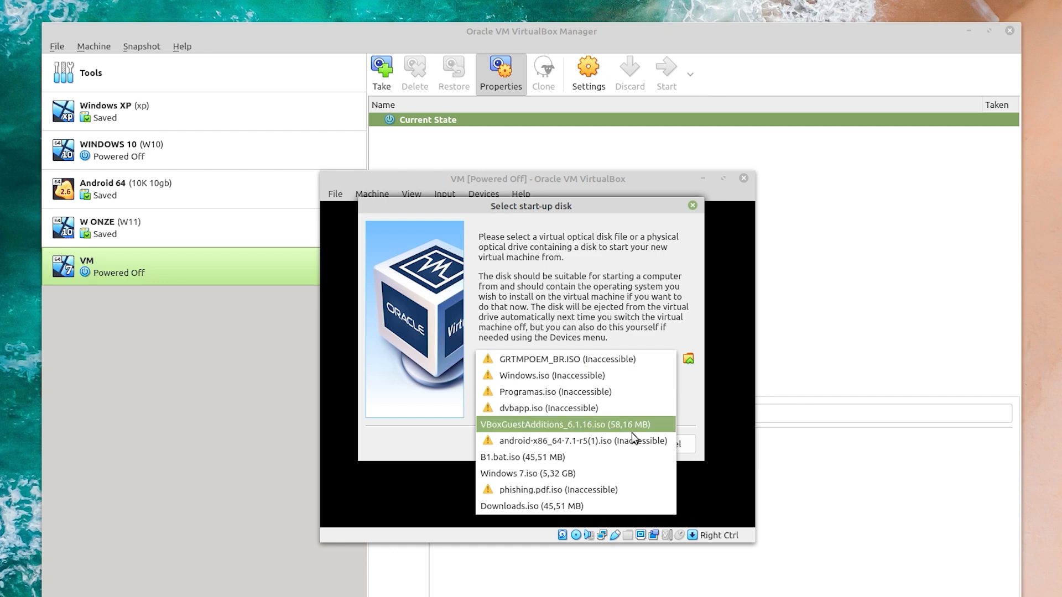
click(531, 474)
click(621, 449)
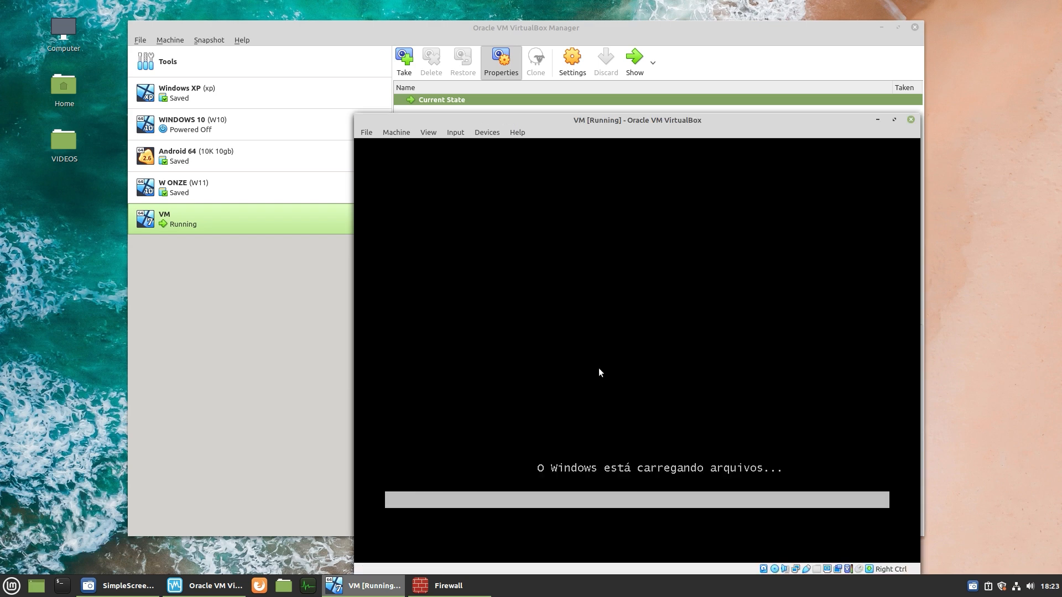
Maximize the running machine's window, restore its size and reposition it over the manager window.
double_click(691, 119)
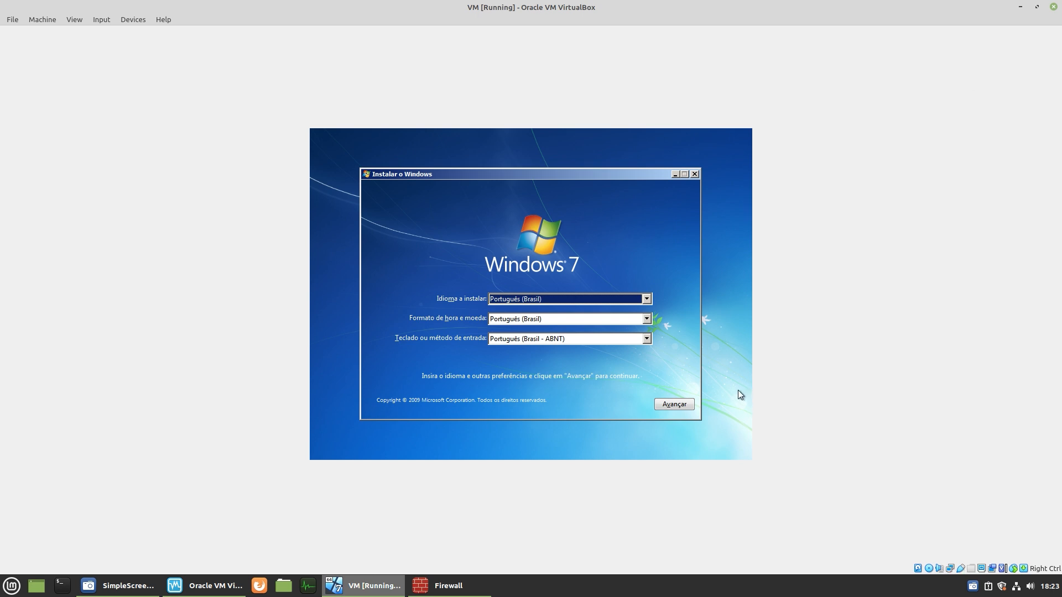
click(1037, 8)
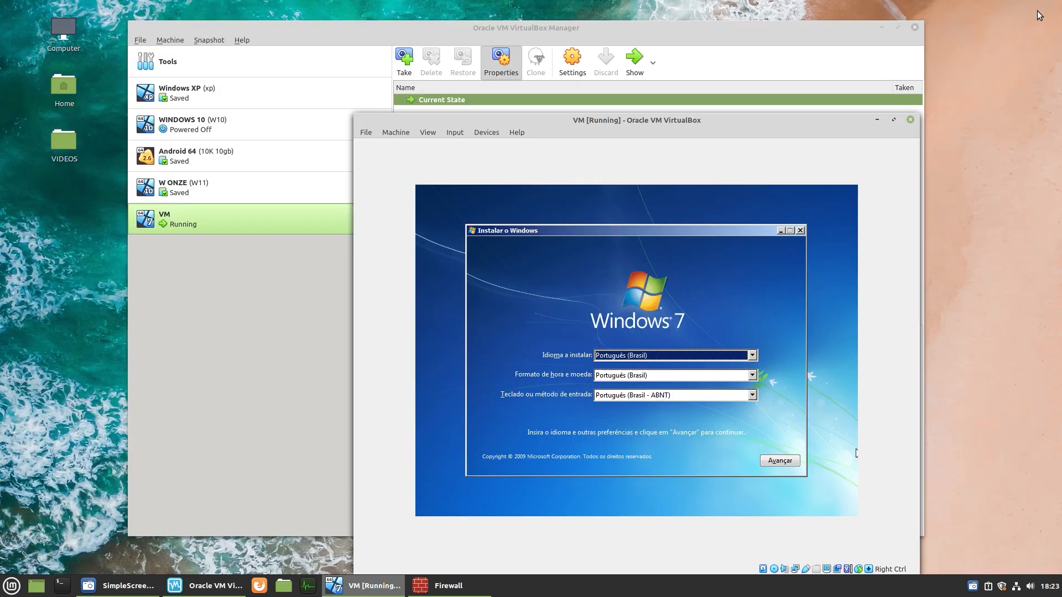
drag(608, 121, 451, 79)
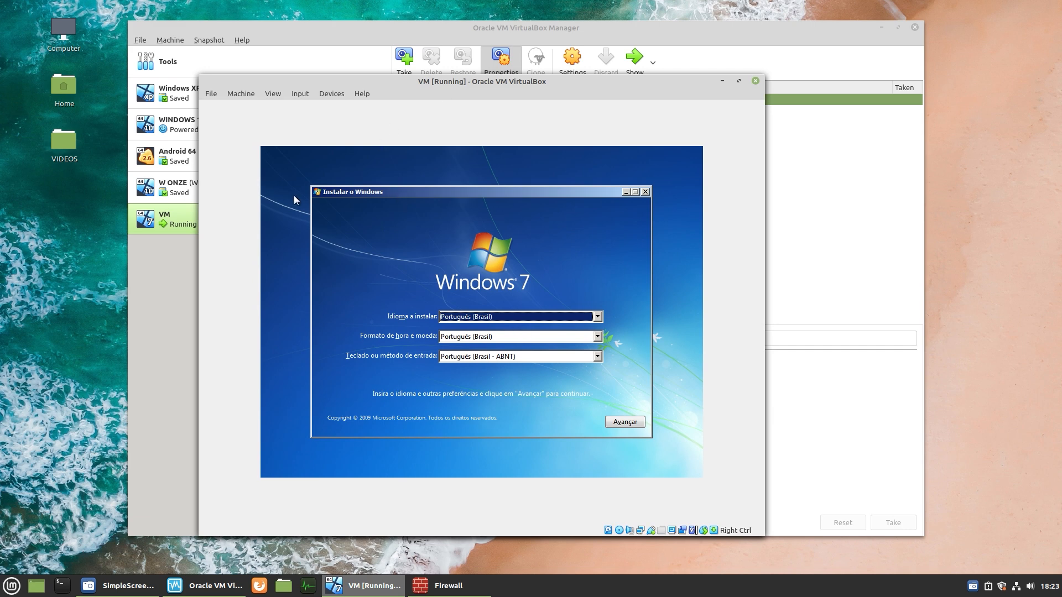
Take a snapshot of the running machine from the manager and name it "Windows BOM".
click(241, 94)
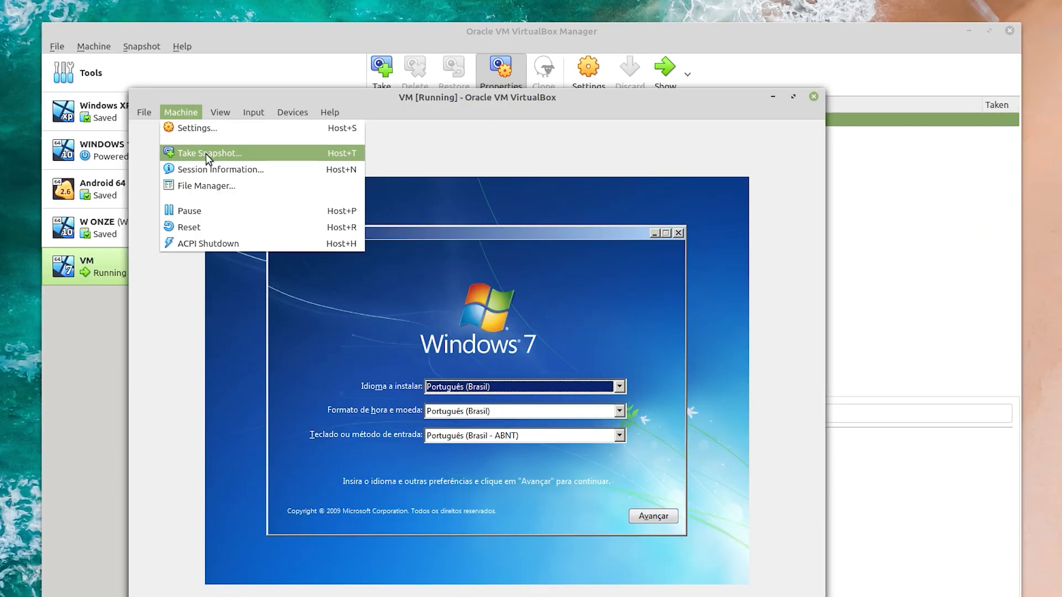
click(404, 31)
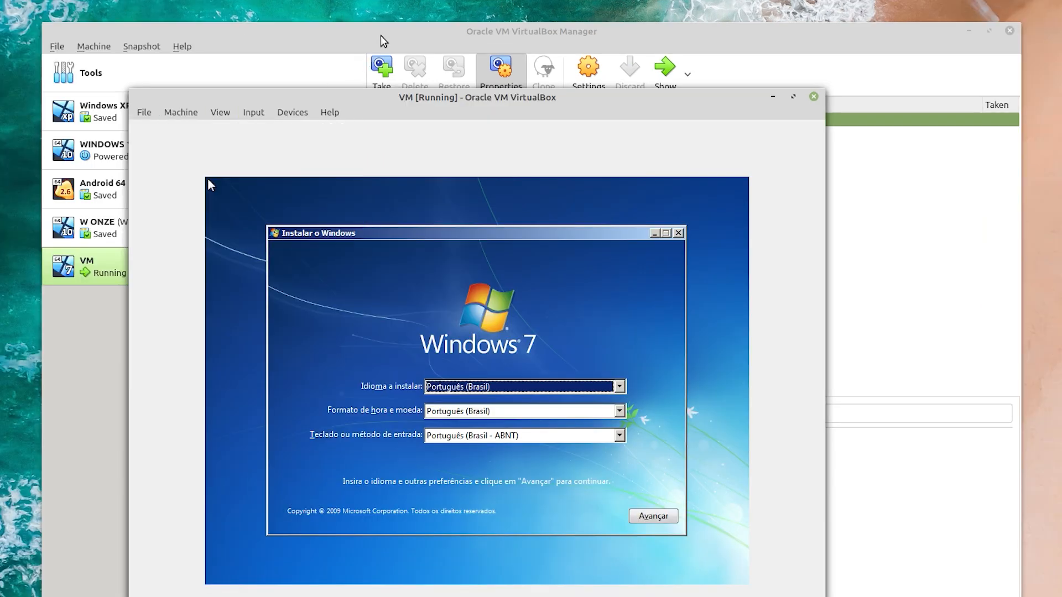
click(772, 98)
click(390, 89)
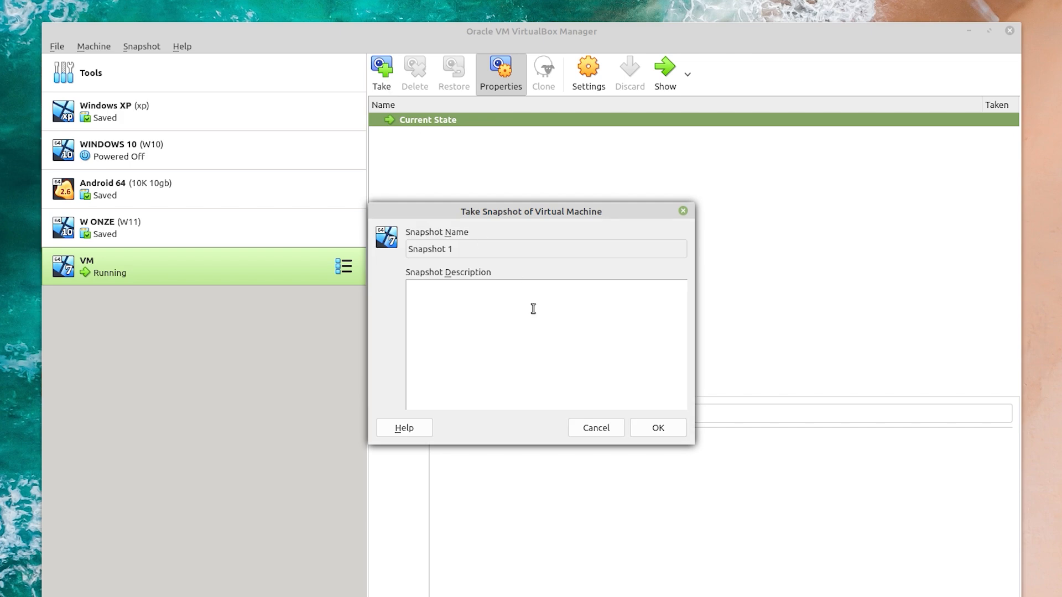
drag(483, 250, 419, 246)
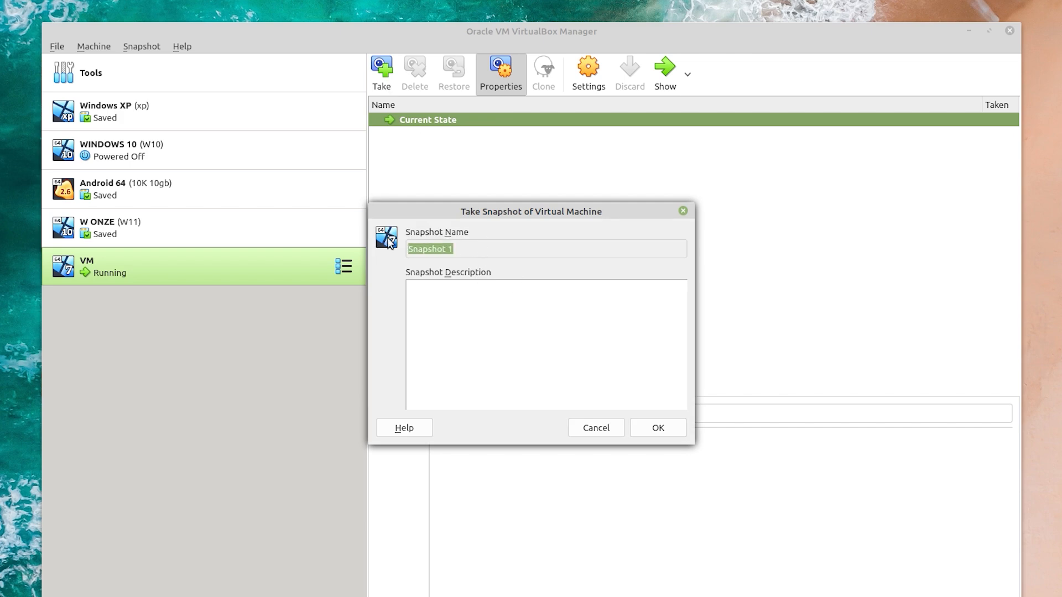
text(sandbox)
key(BackSpace)
key(BackSpace)
key(BackSpace)
key(BackSpace)
key(BackSpace)
key(BackSpace)
key(BackSpace)
text(Windows BOM)
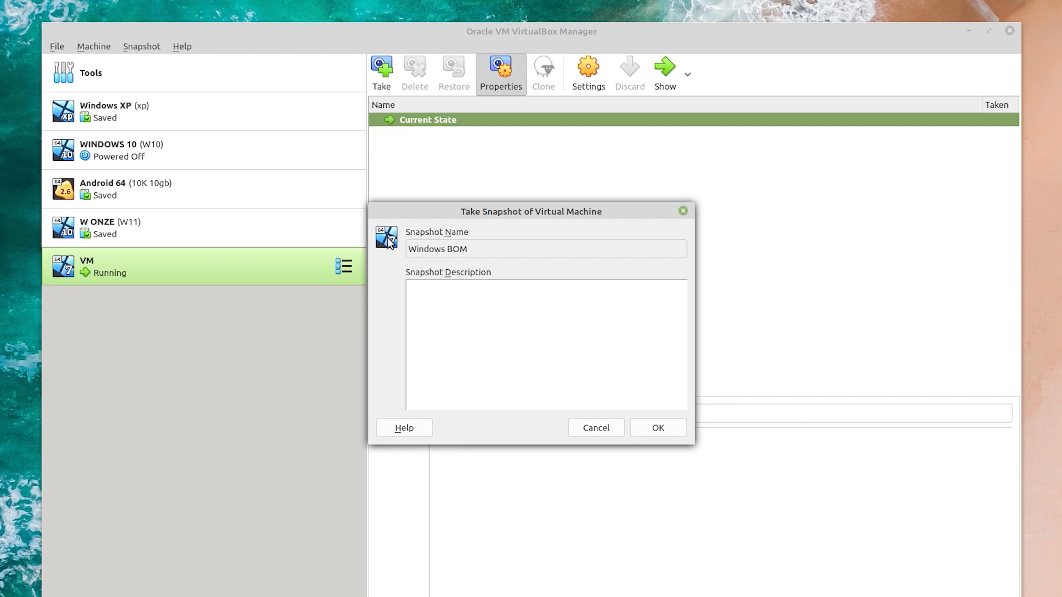
click(662, 427)
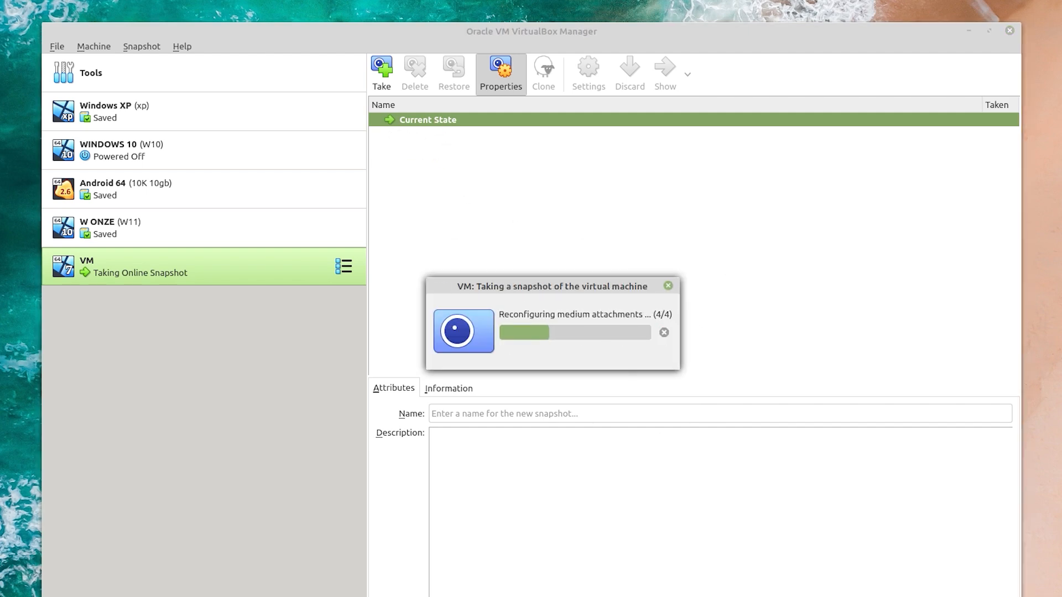
Compare the running machine's window with the Windows BOM entry in the manager's snapshot list.
click(448, 593)
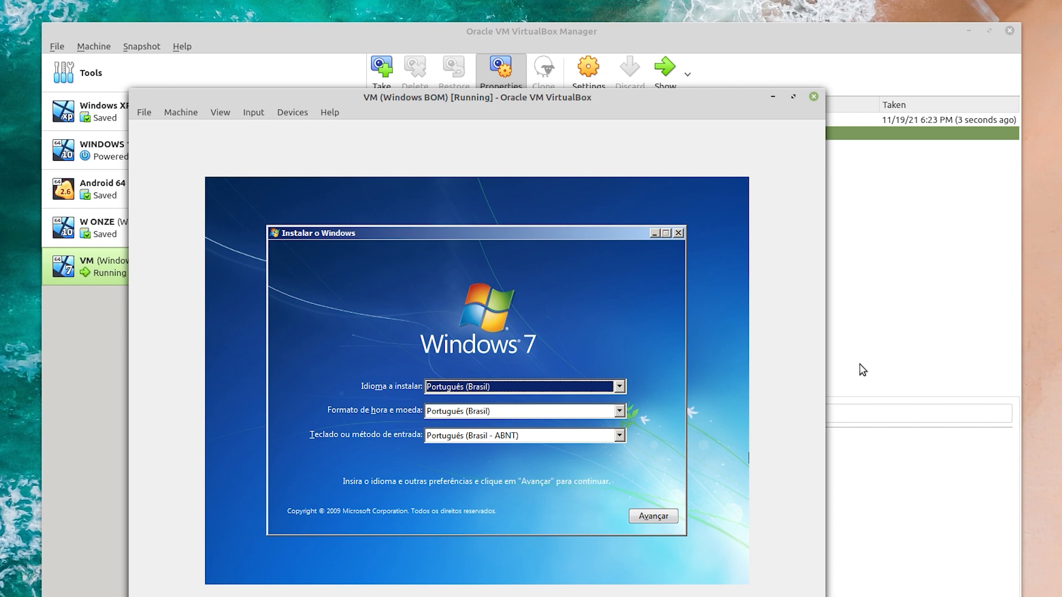
click(921, 330)
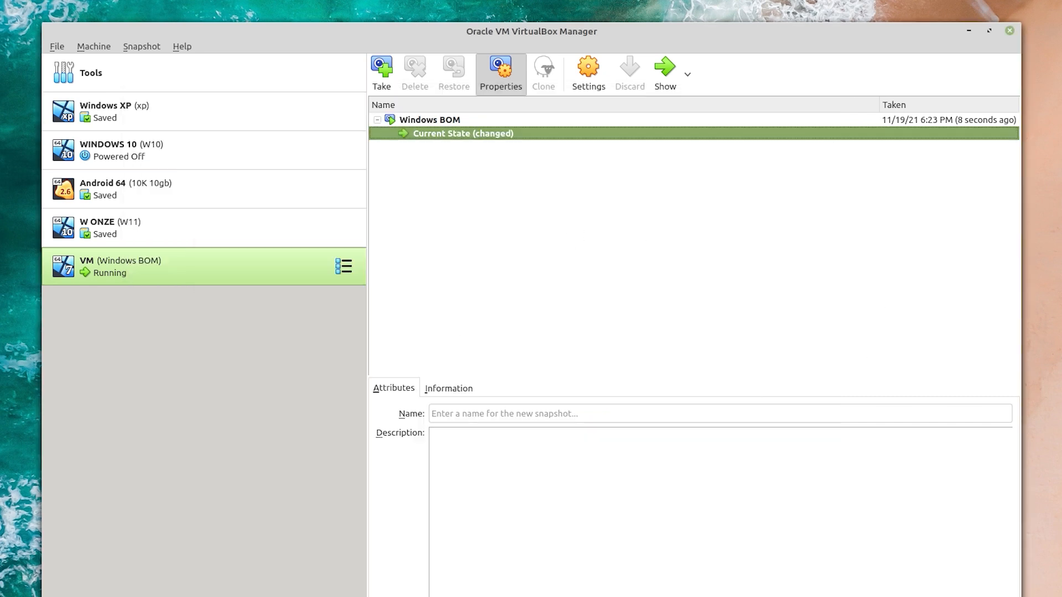
click(447, 593)
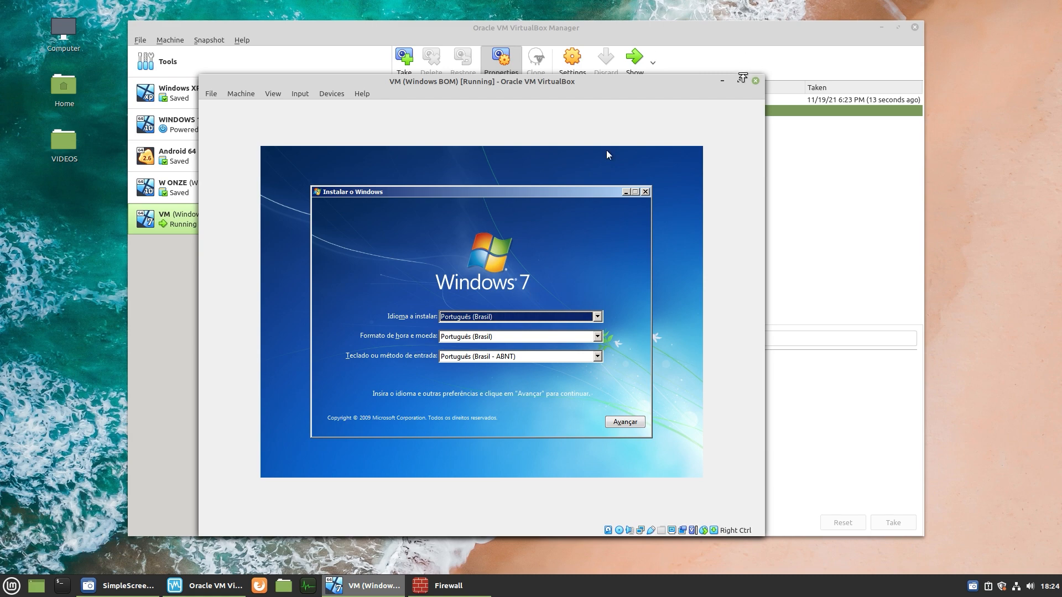
click(721, 81)
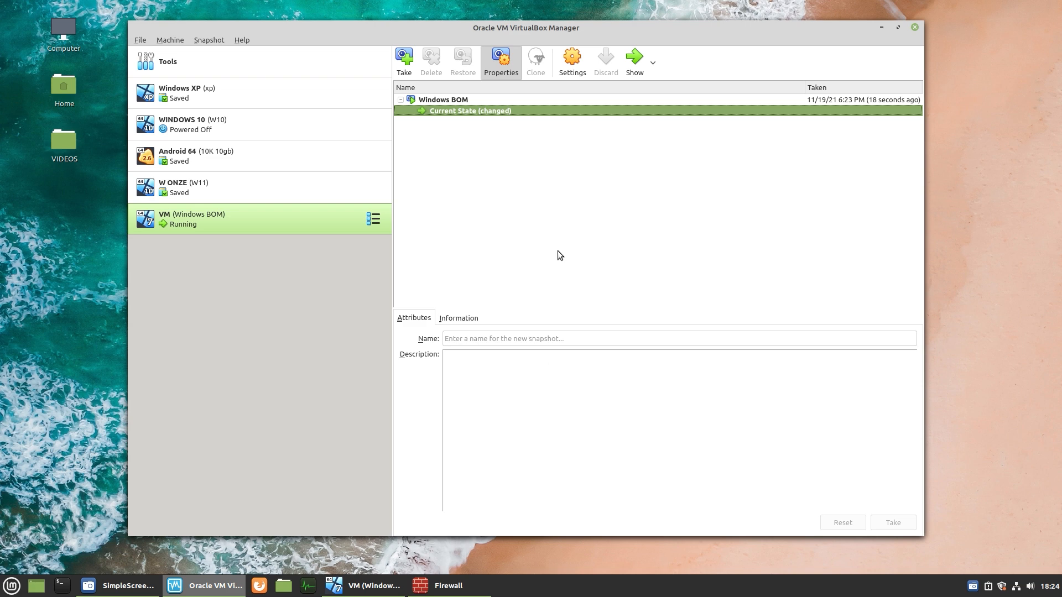
Bring back the running machine's window and close it with the Power off the machine option.
click(390, 559)
click(756, 82)
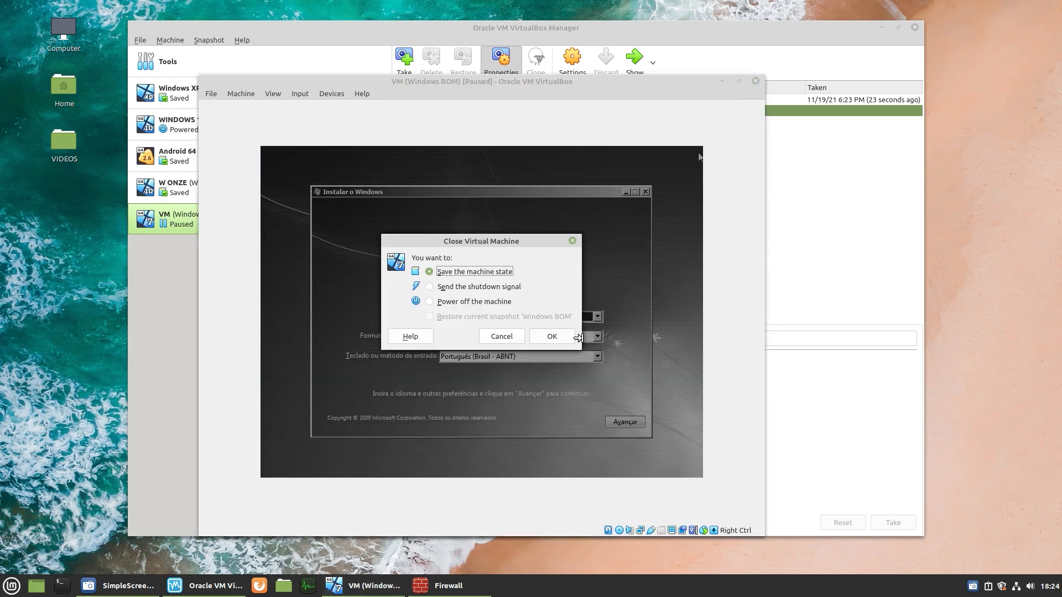
click(437, 300)
click(552, 336)
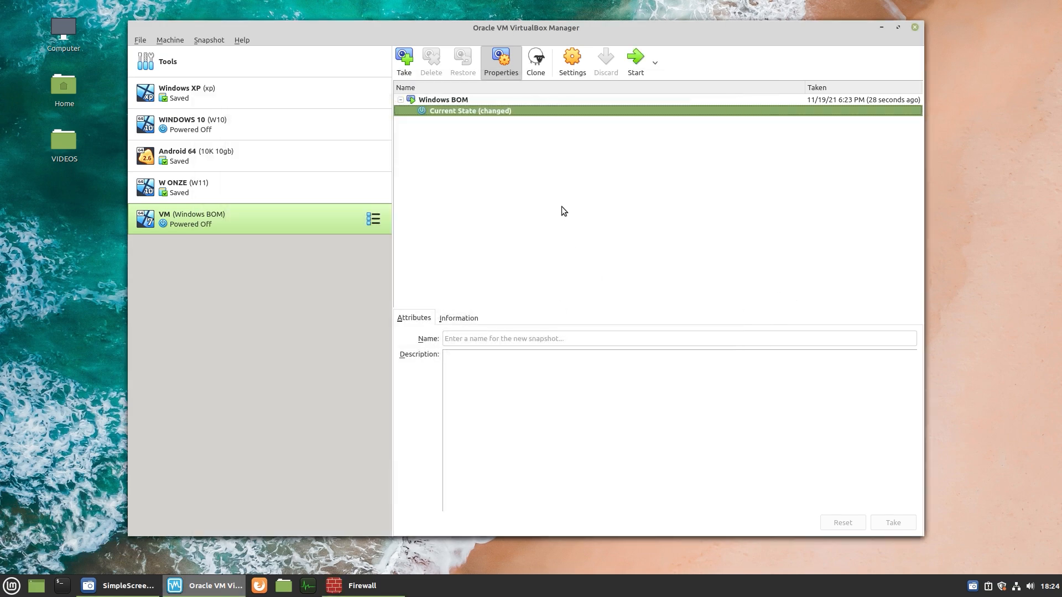
Restore the Windows BOM snapshot without creating a snapshot of the current machine state.
click(437, 103)
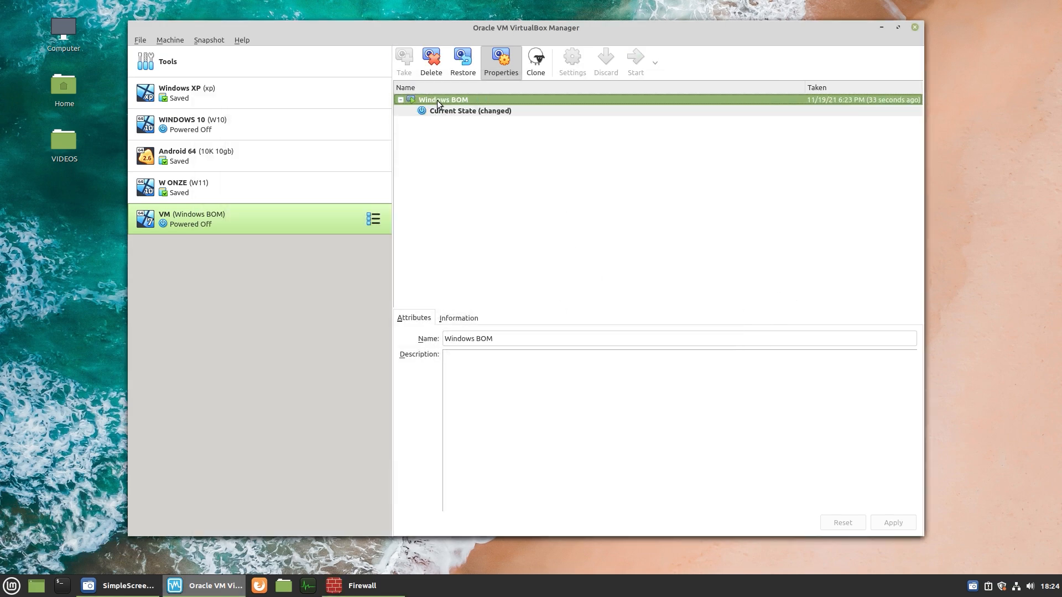
click(466, 72)
click(544, 300)
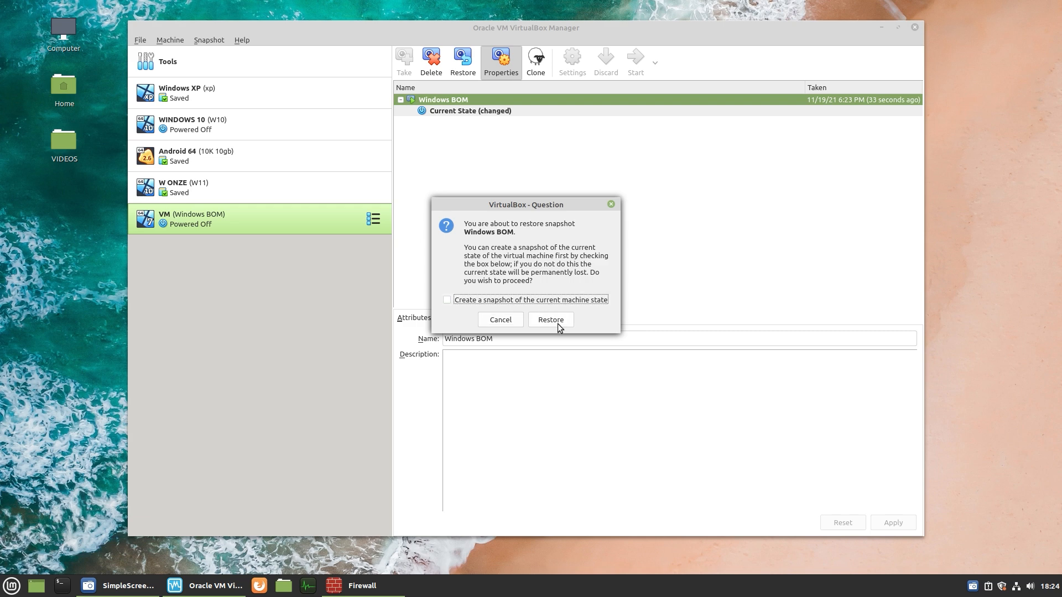
click(559, 327)
Start the restored machine from its current state to check it, and power it off.
click(477, 109)
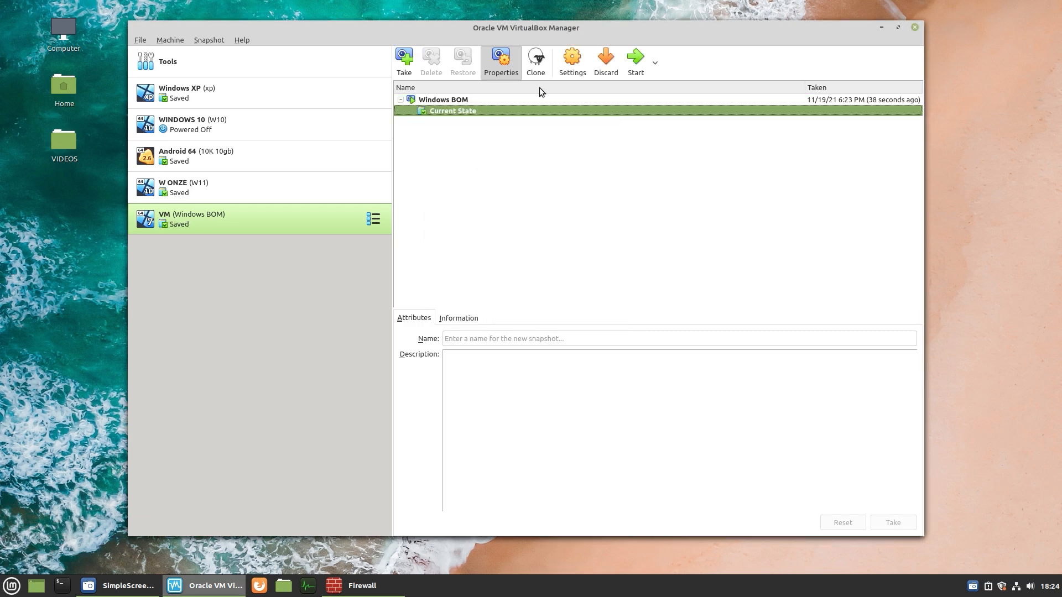
click(635, 58)
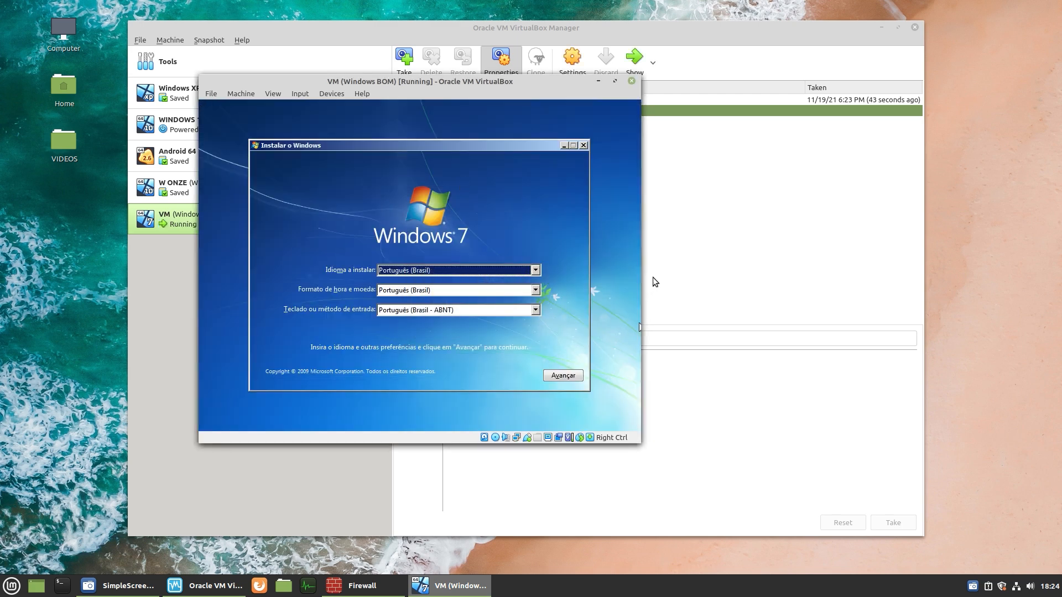
click(632, 82)
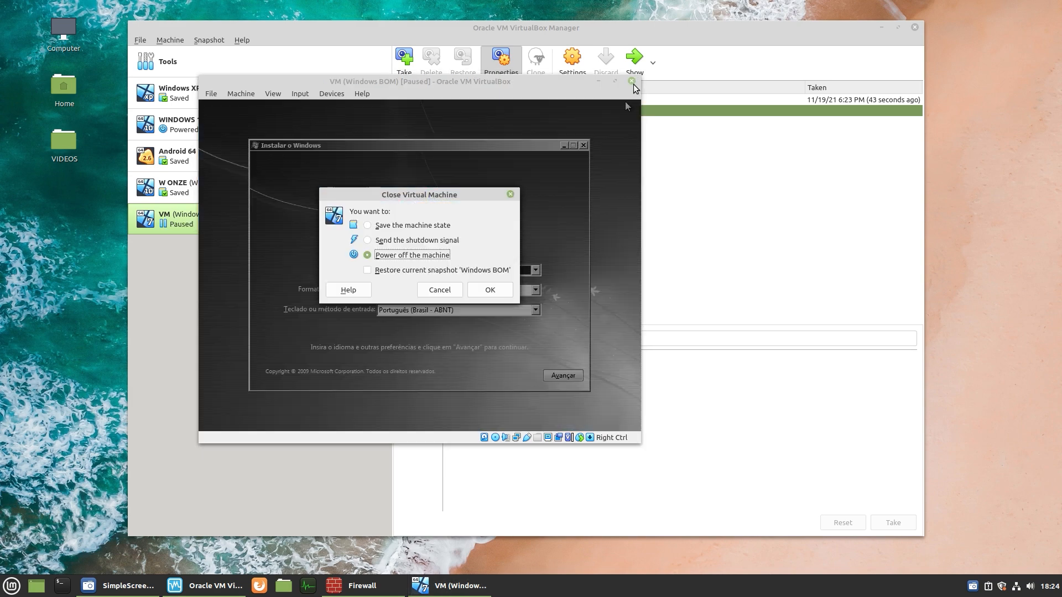
click(477, 289)
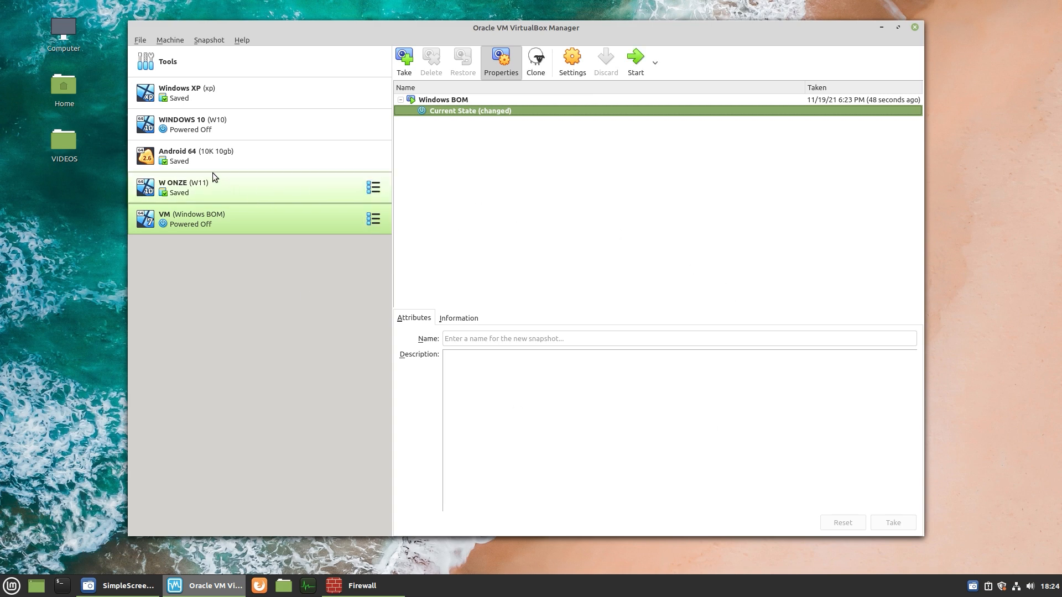
Select the existing WINDOWS 10 virtual machine and start it.
click(224, 120)
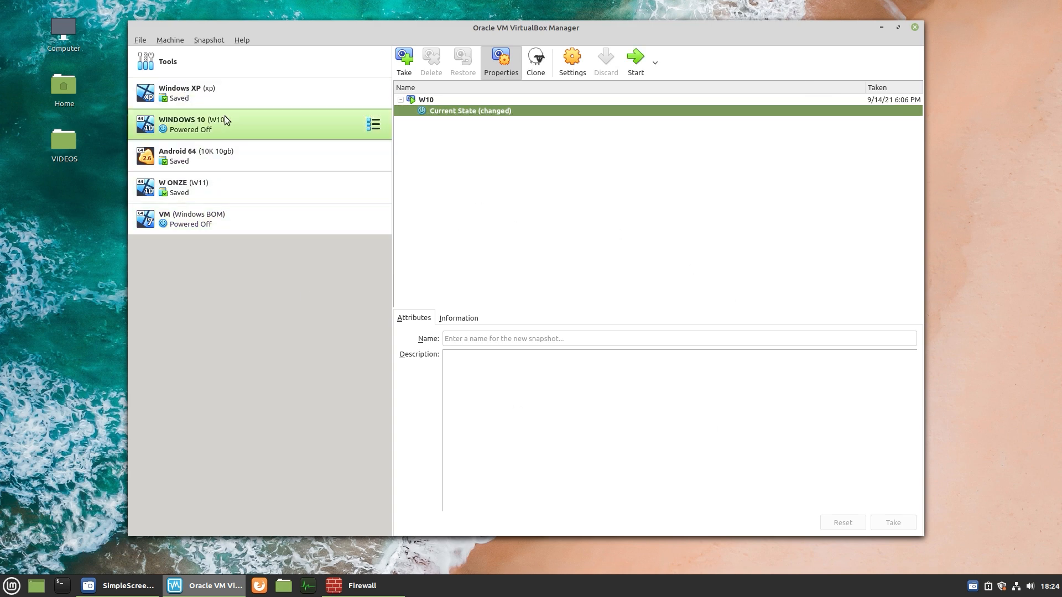
click(635, 67)
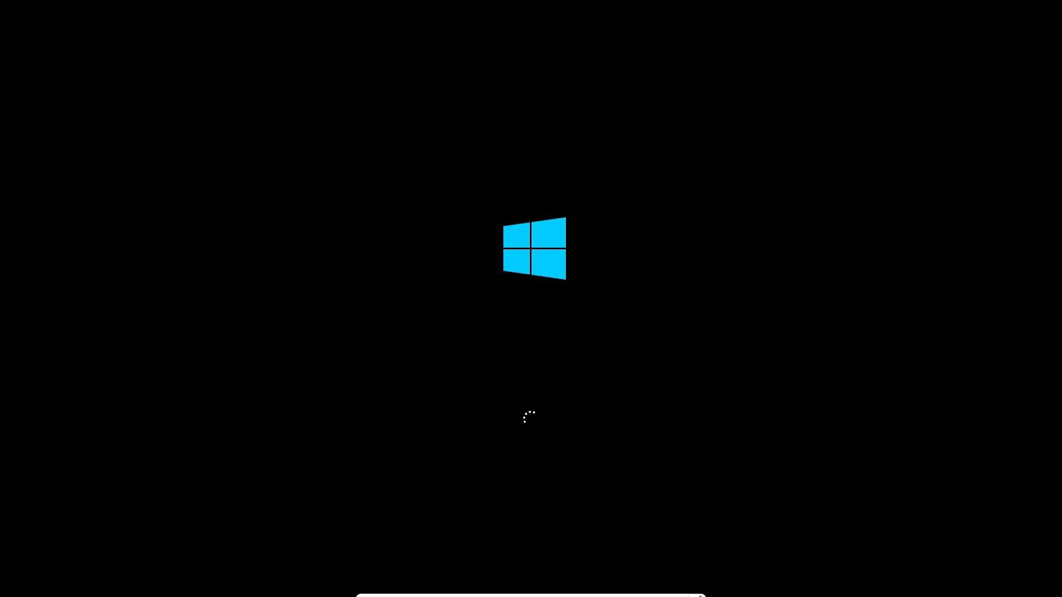
Power off the WINDOWS 10 machine with its current snapshot W10 restored, and start it again from its current state.
click(696, 589)
click(492, 318)
click(593, 340)
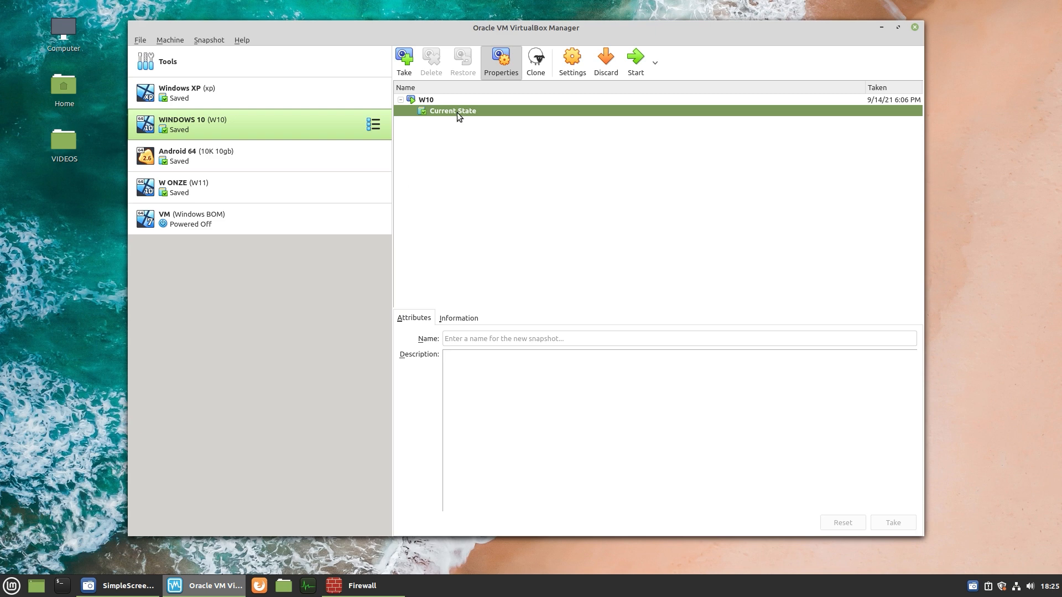
click(453, 111)
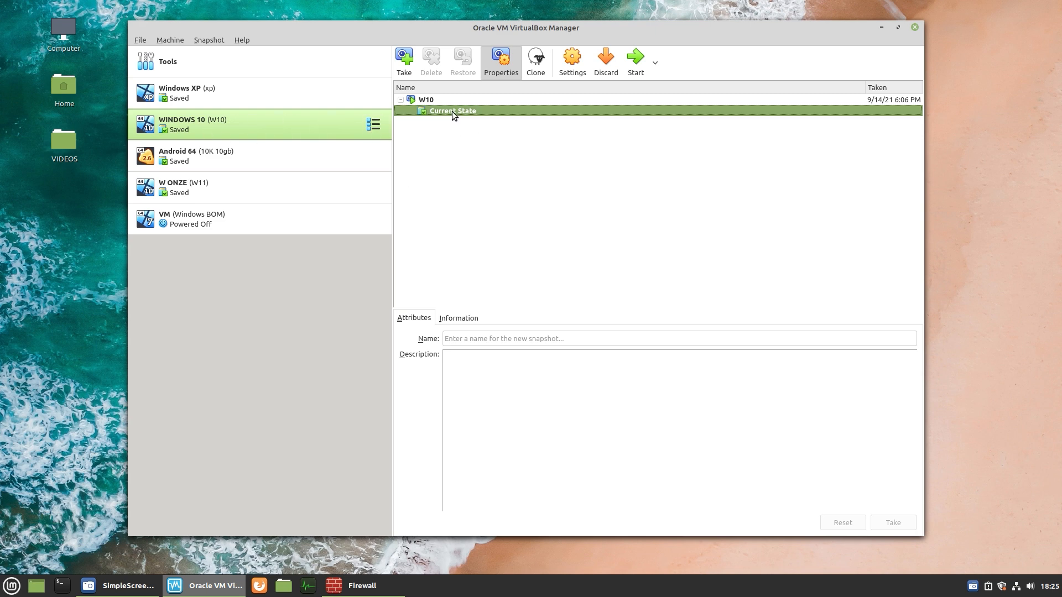
click(646, 73)
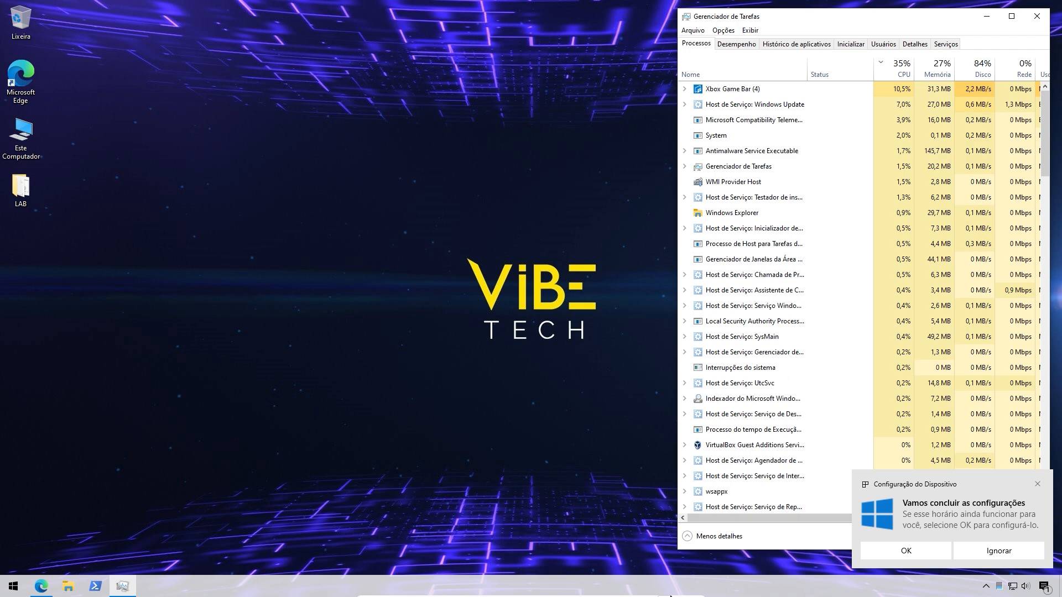
Minimize the WINDOWS 10 machine, start the VM (Windows BOM) machine alongside it and maximize its window.
click(664, 589)
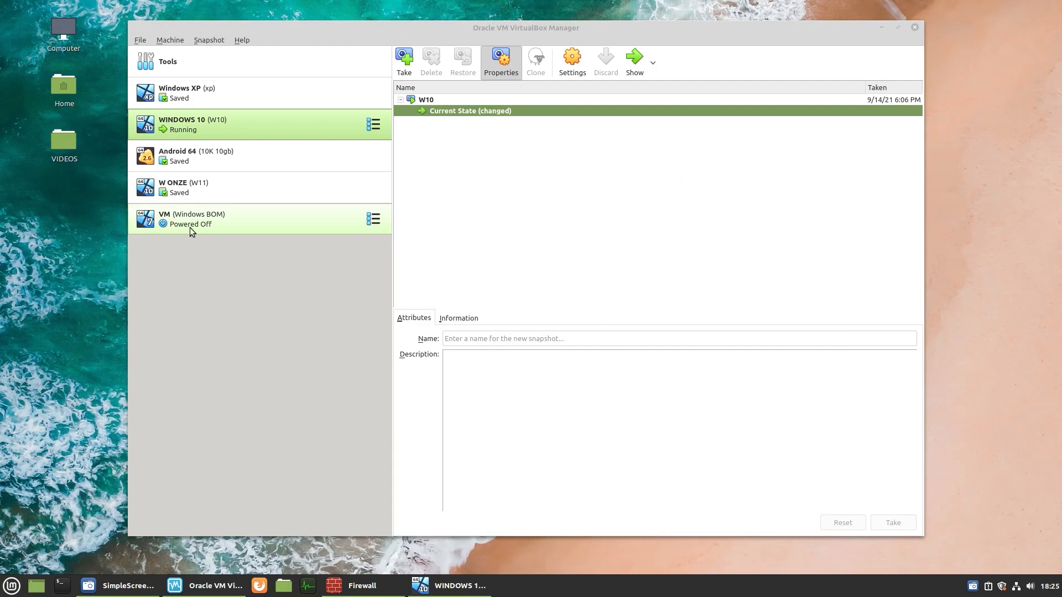
click(638, 76)
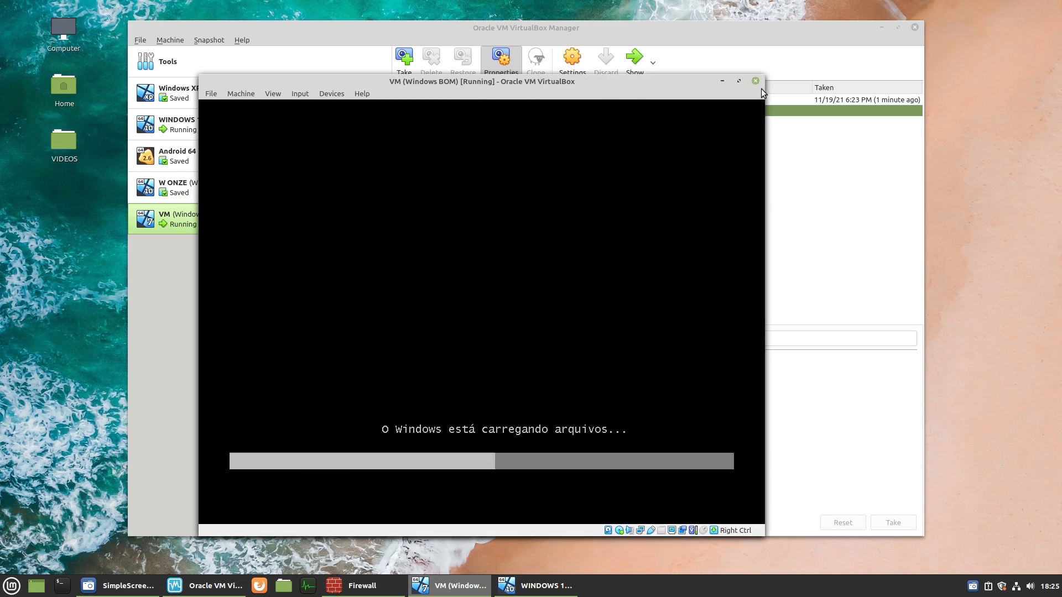
click(739, 82)
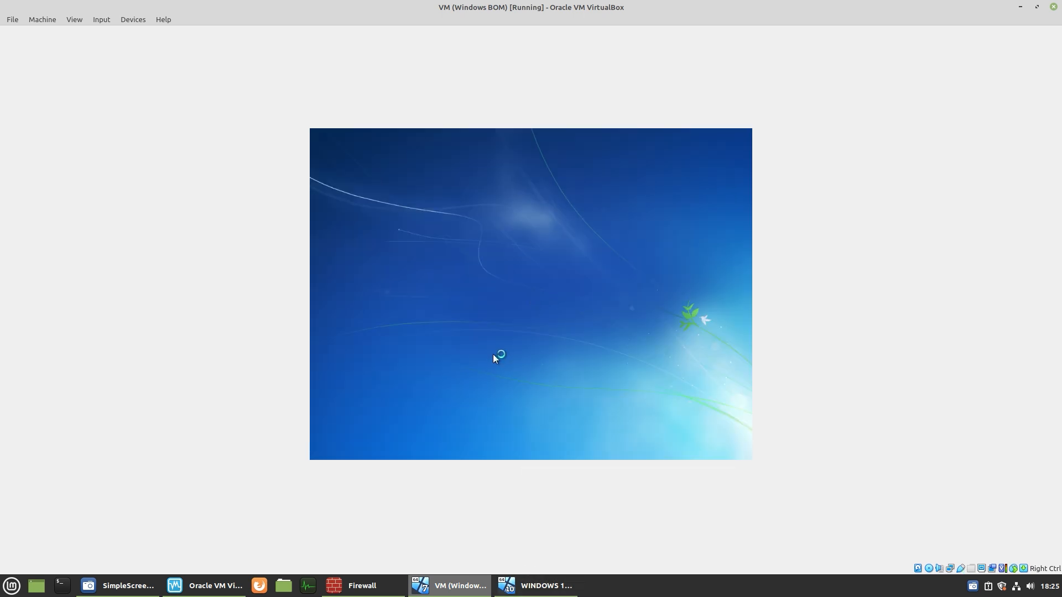
Return to the running WINDOWS 10 machine and insert the Guest Additions CD image.
mouse_move(522, 579)
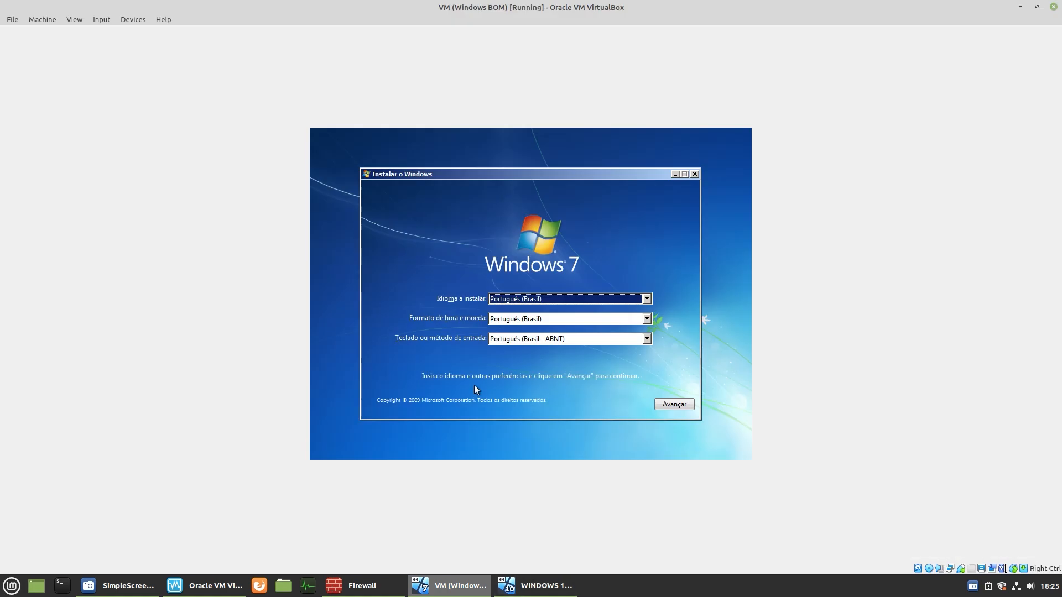
click(551, 594)
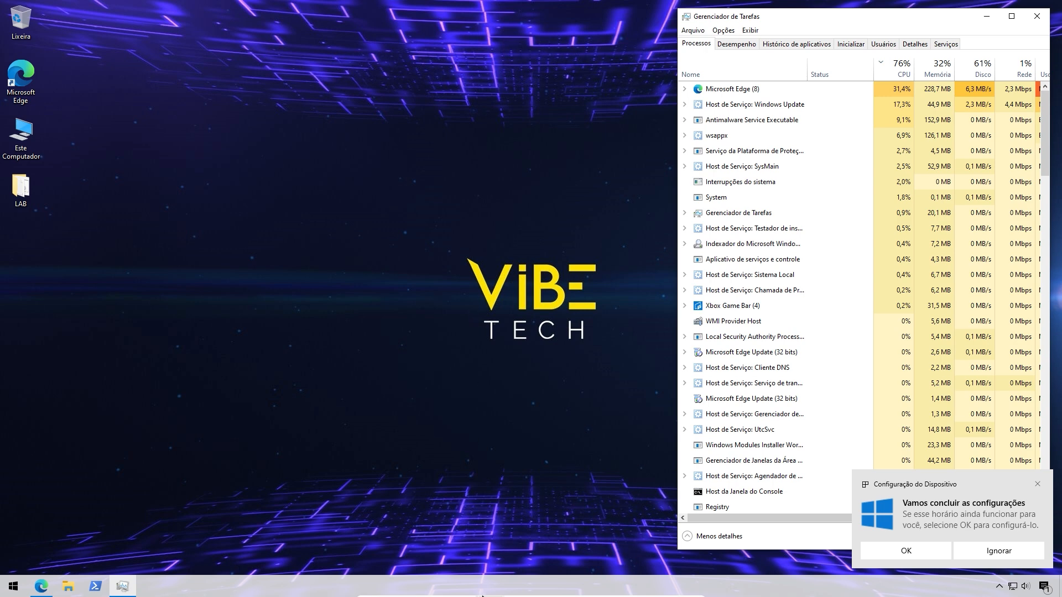
mouse_move(482, 595)
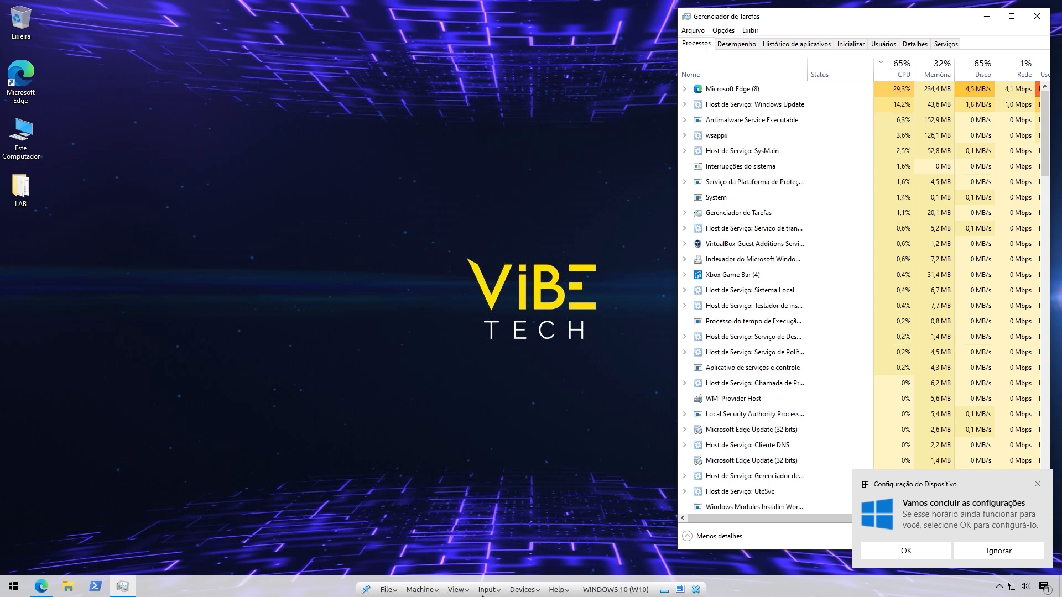
click(523, 590)
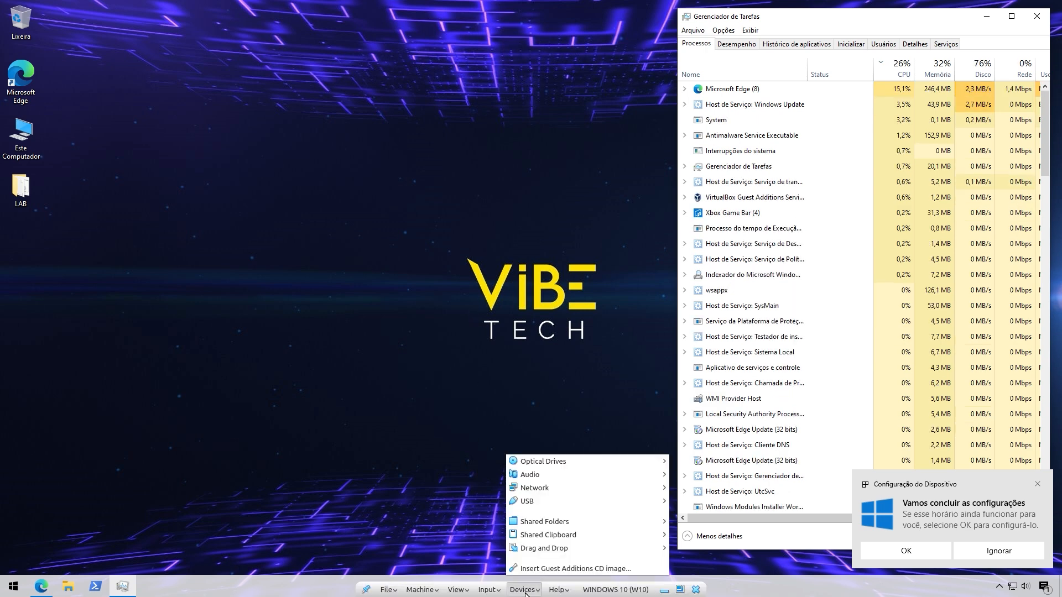
click(572, 568)
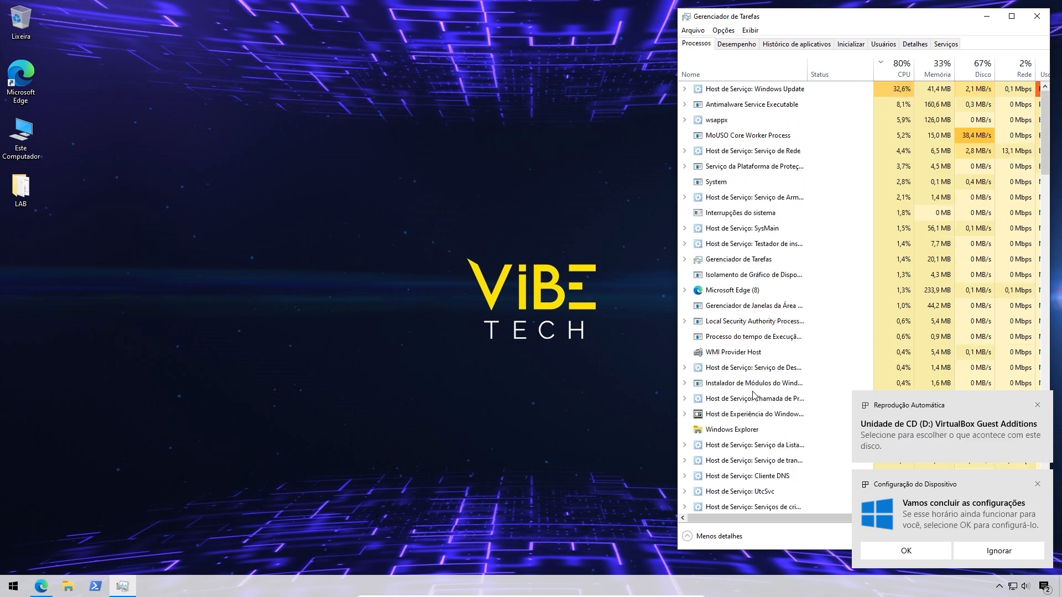
Launch the VirtualBox Guest Additions setup from CD drive D: and advance it to the Choose Install Location page.
double_click(2, 159)
drag(420, 315, 423, 498)
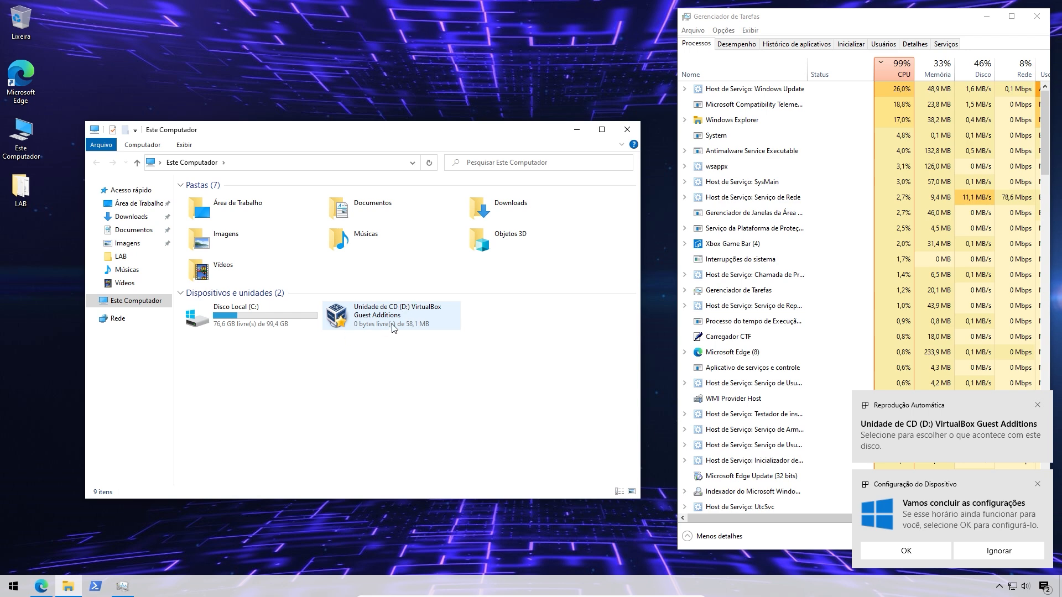
double_click(380, 329)
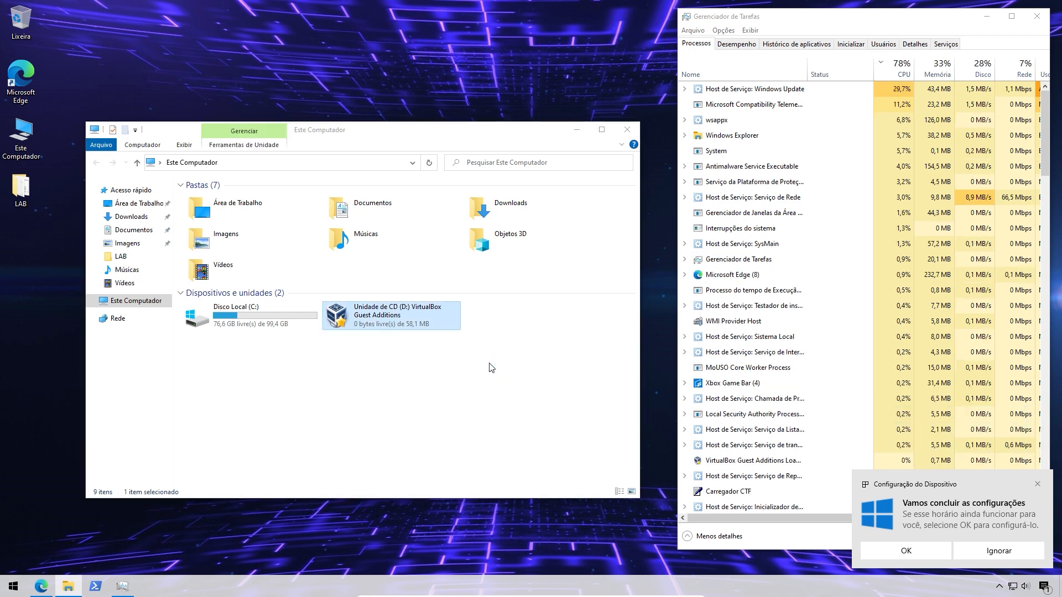
click(592, 381)
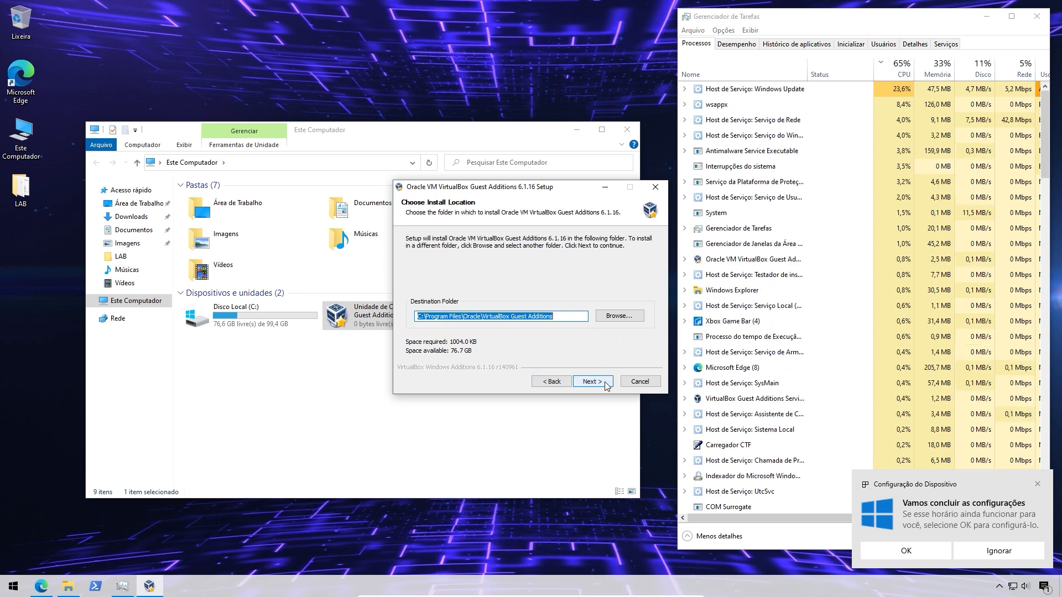
Quit the Guest Additions setup without installing and close the Este Computador window.
click(655, 189)
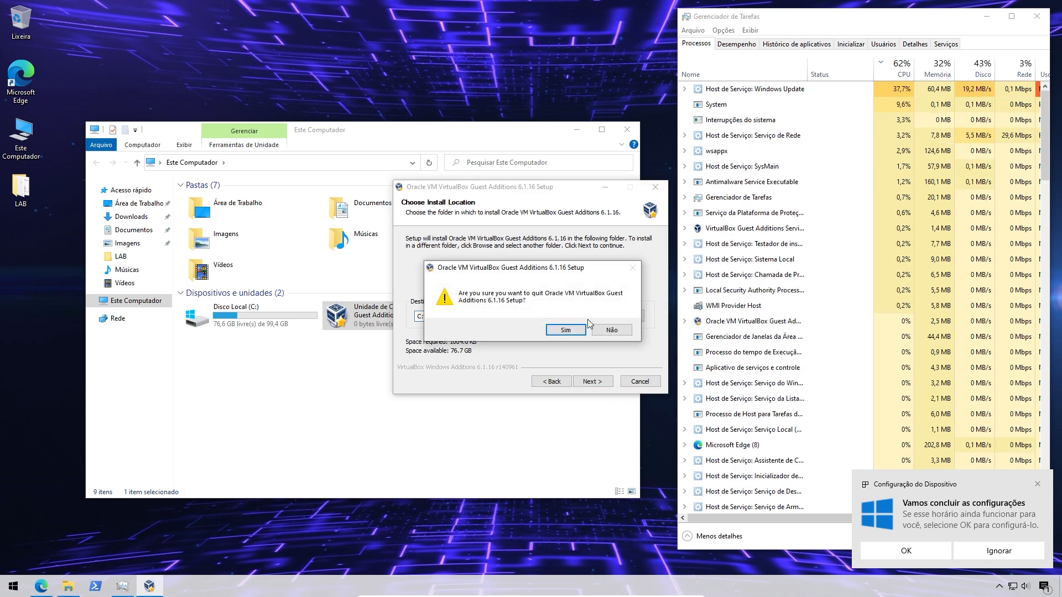
click(570, 330)
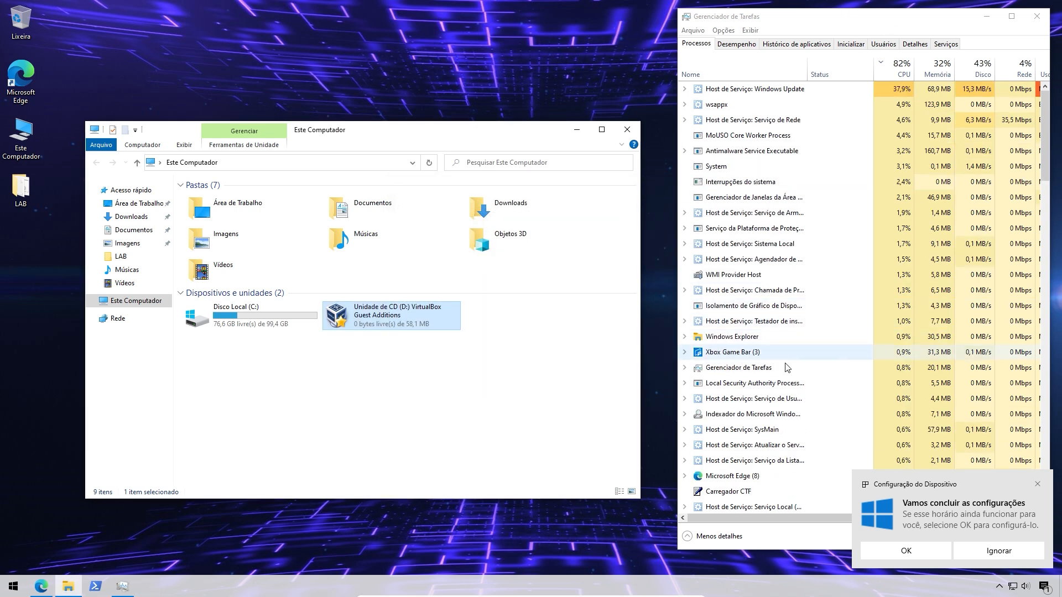
click(627, 130)
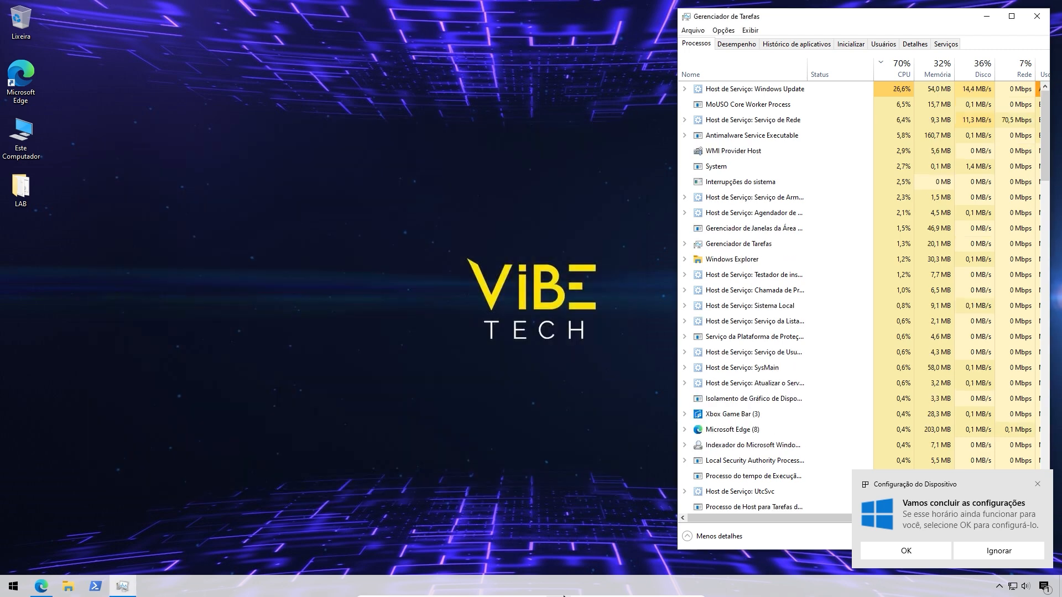
click(534, 593)
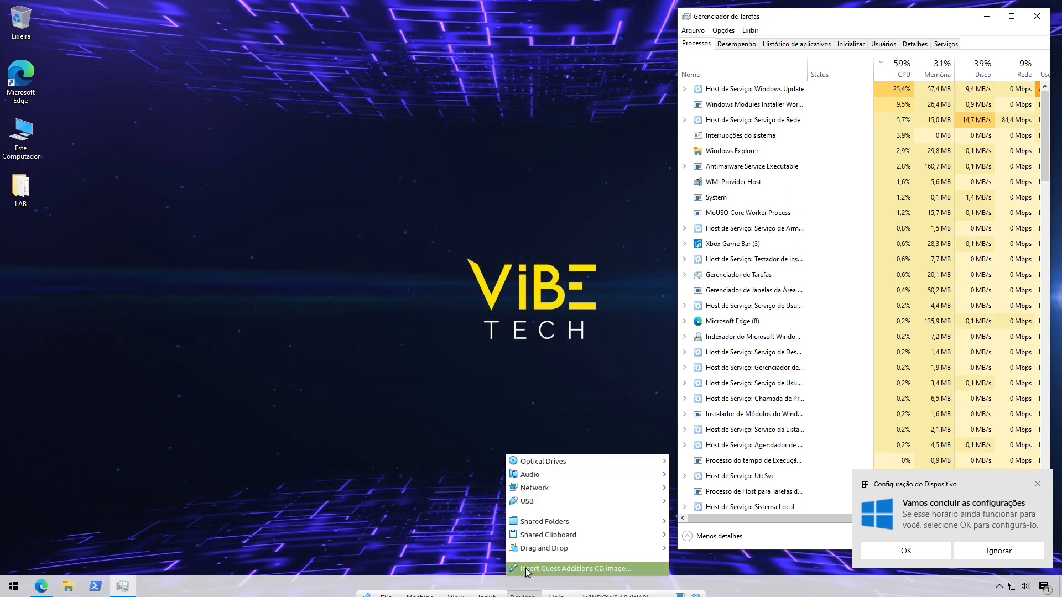
click(450, 360)
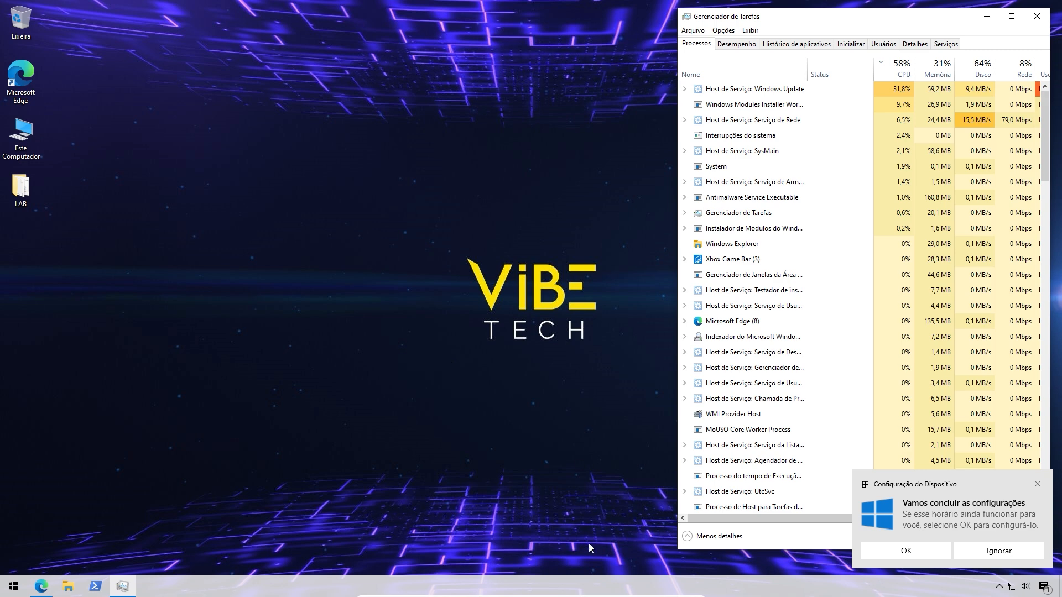
Minimize the WINDOWS 10 machine and advance the Windows 7 setup past its language page, keeping Português (Brasil).
click(664, 590)
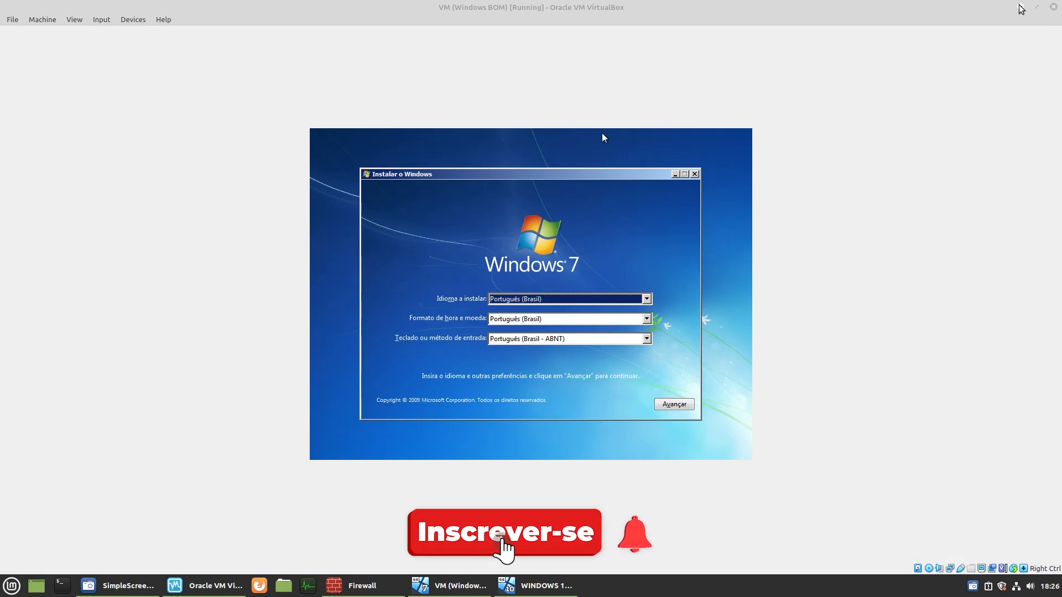
click(684, 403)
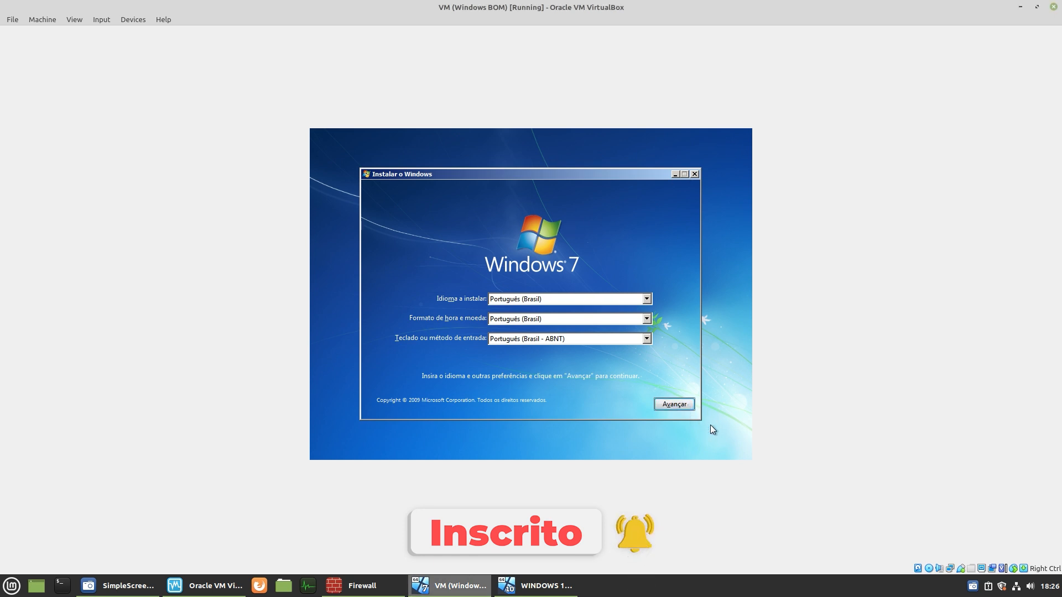
click(684, 405)
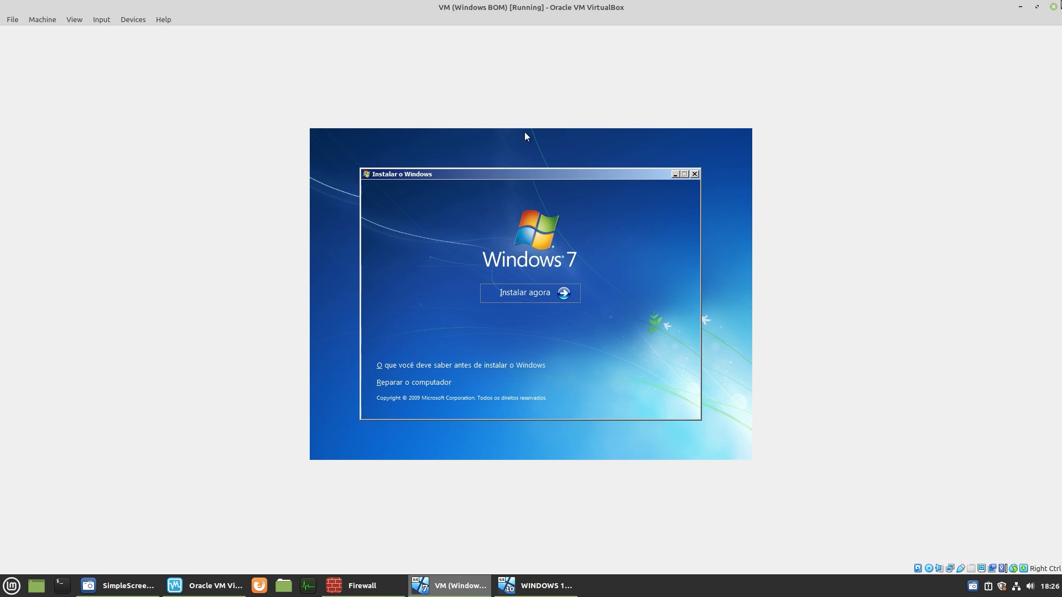
Power off the VM machine without restoring its snapshot, and power off WINDOWS 10 with Restore current snapshot 'W10' enabled.
click(1060, 1)
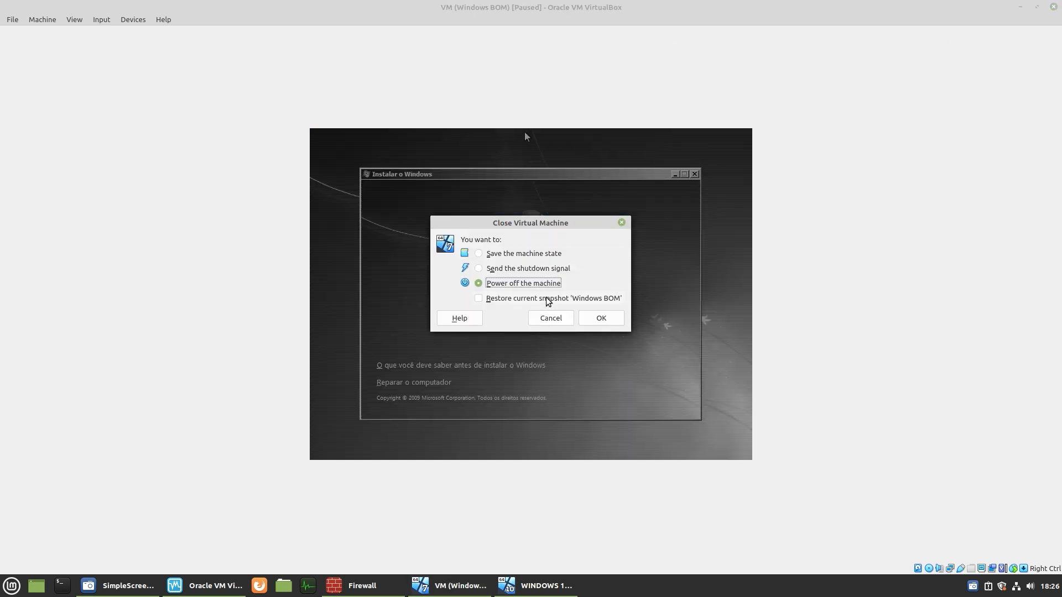
click(600, 319)
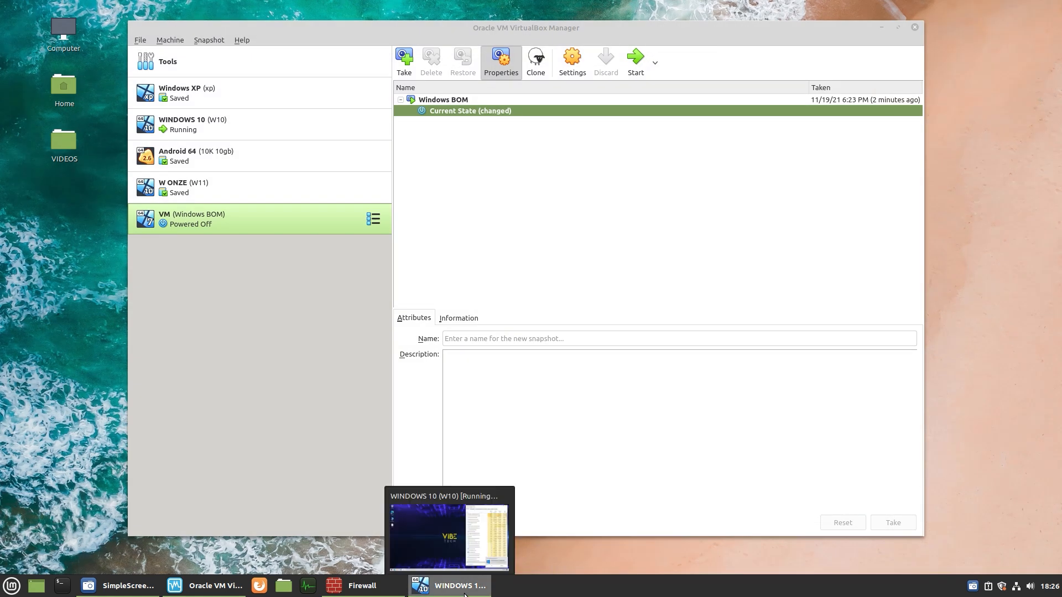
click(449, 586)
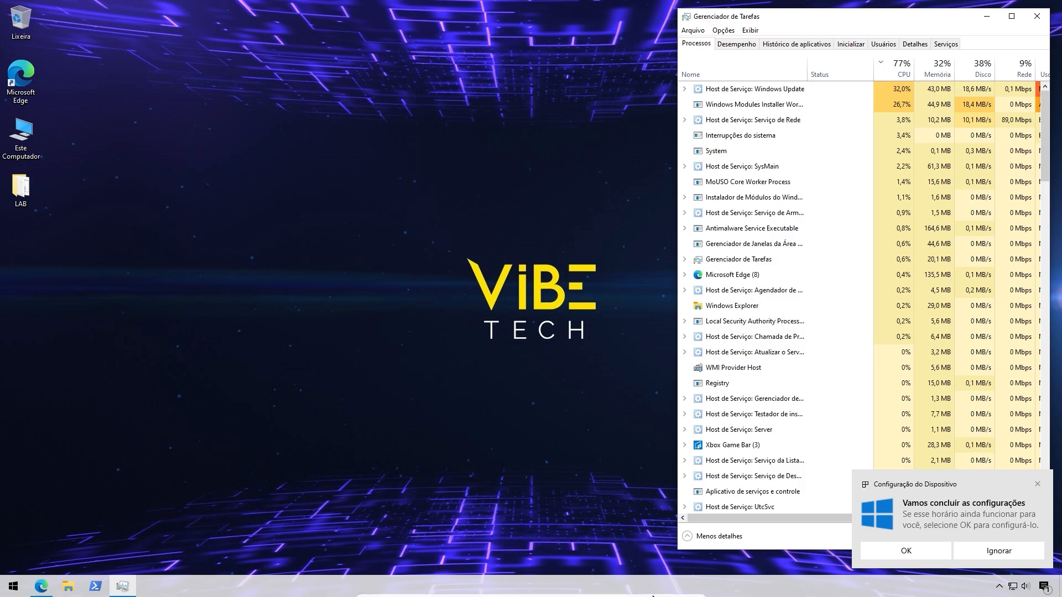
click(696, 590)
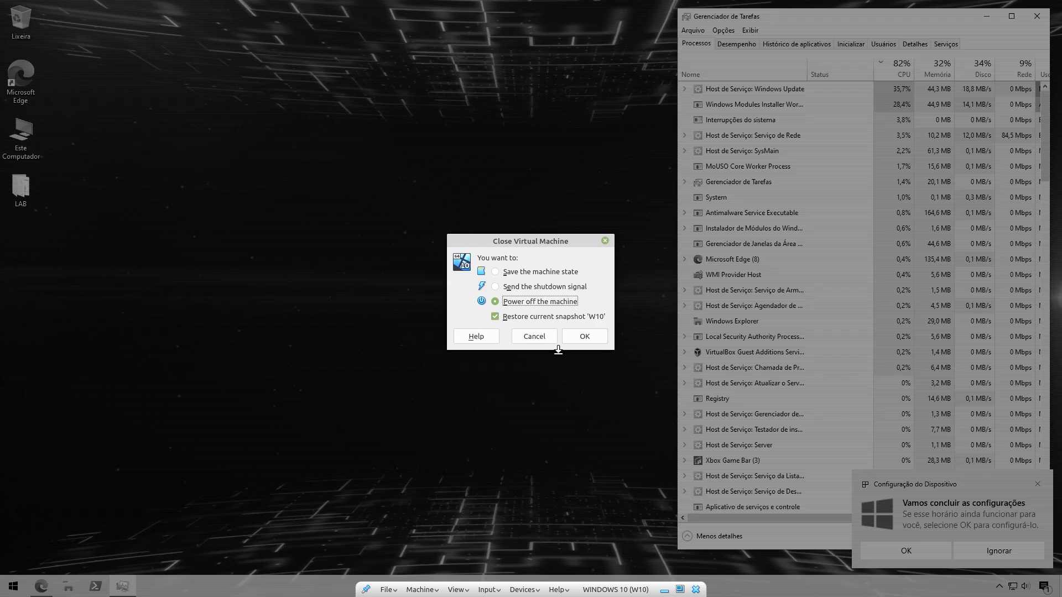
click(584, 336)
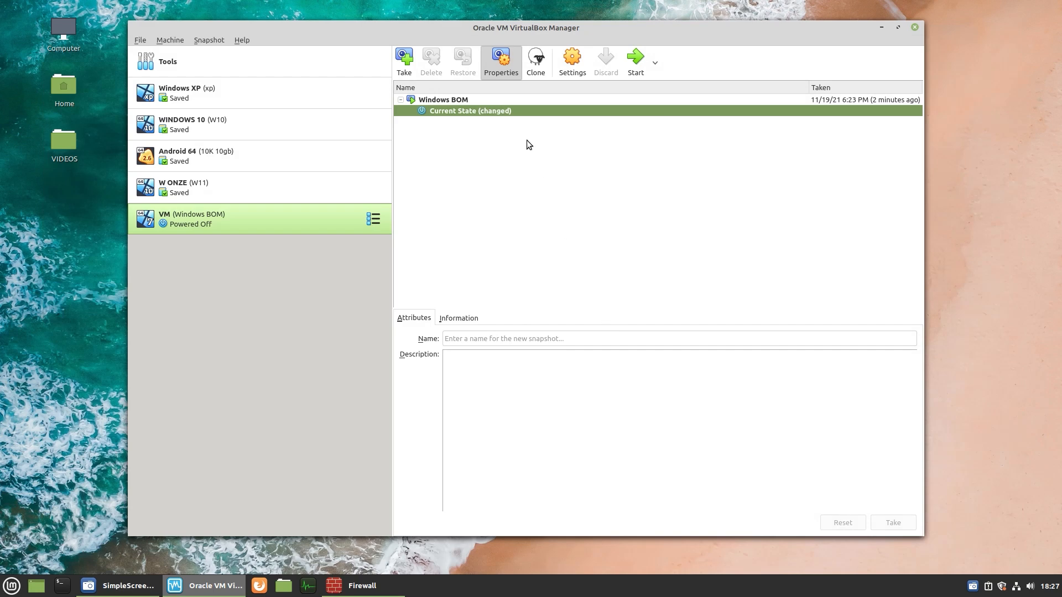
Review the VM machine's System memory, Processor and Display settings, and close the settings without changing anything.
drag(484, 30, 500, 27)
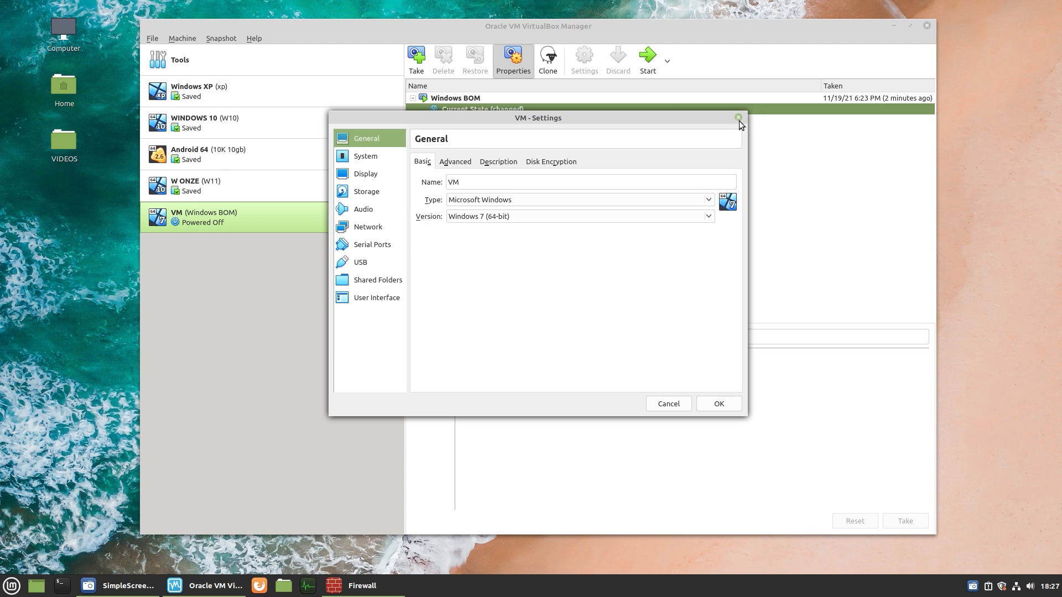
click(367, 159)
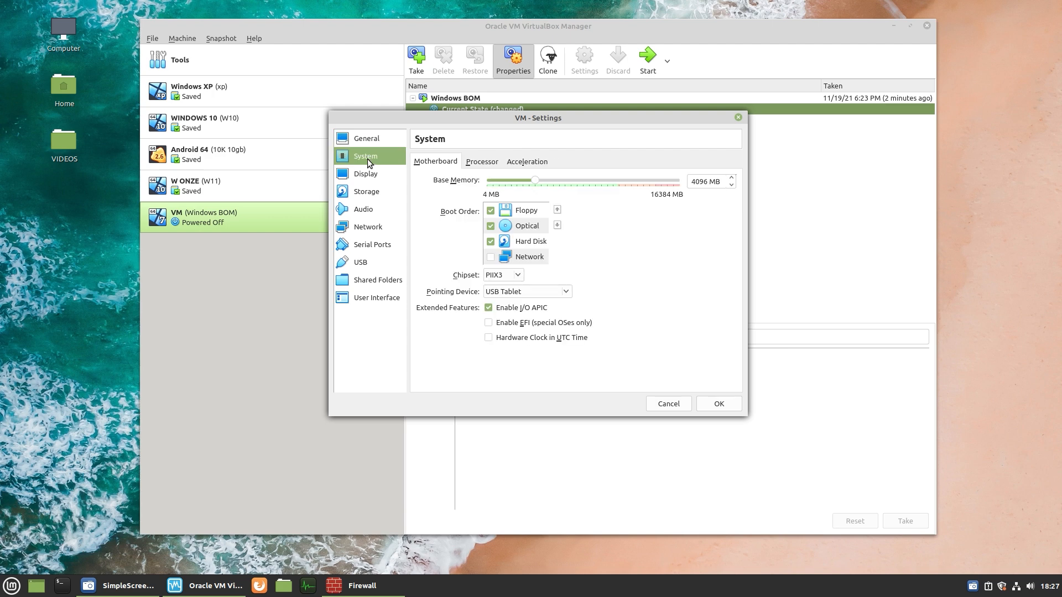
click(472, 164)
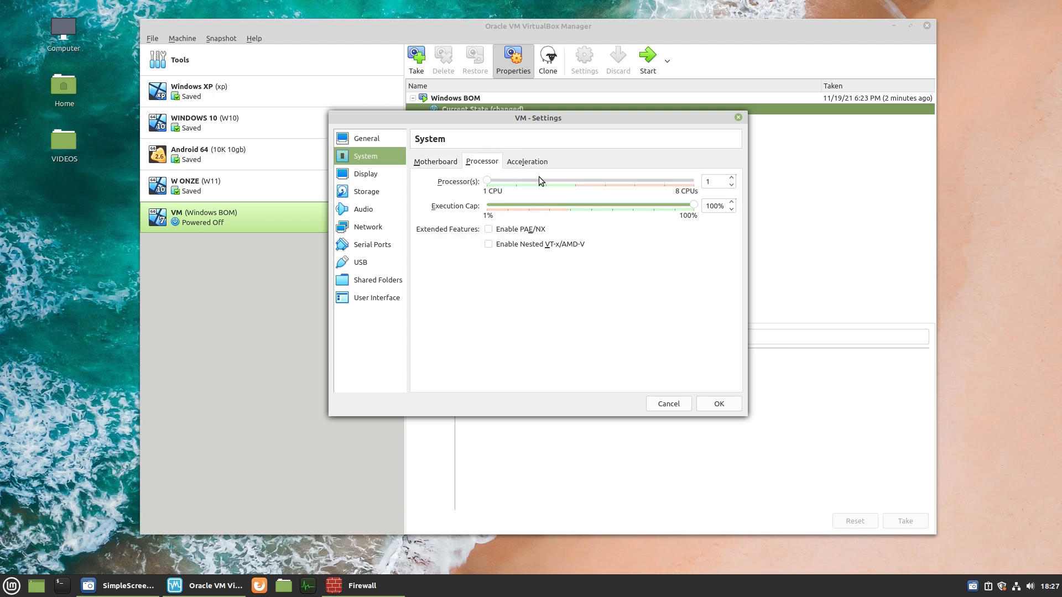
click(485, 180)
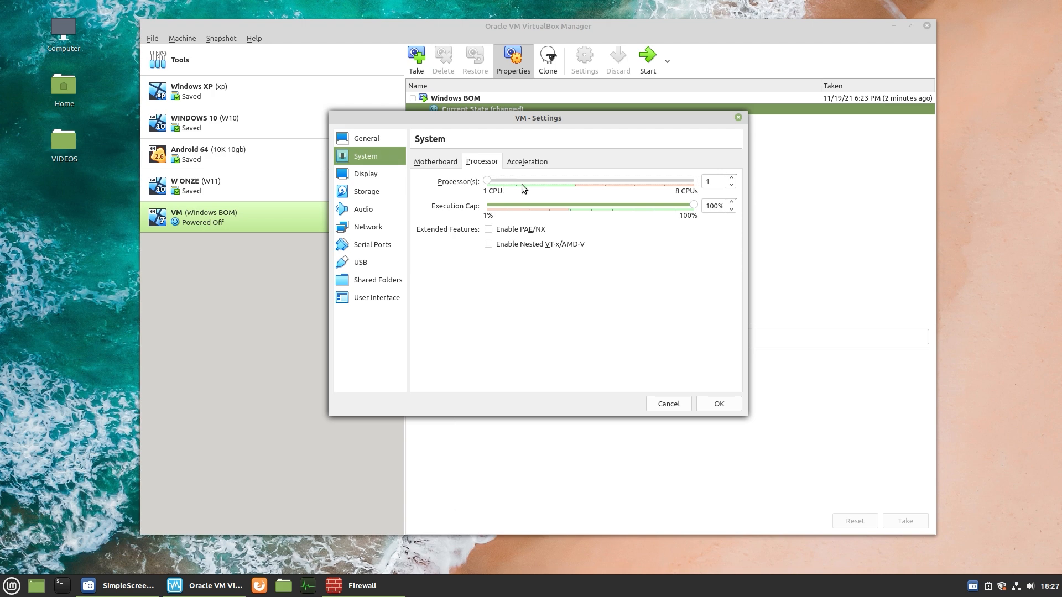
click(369, 191)
click(375, 174)
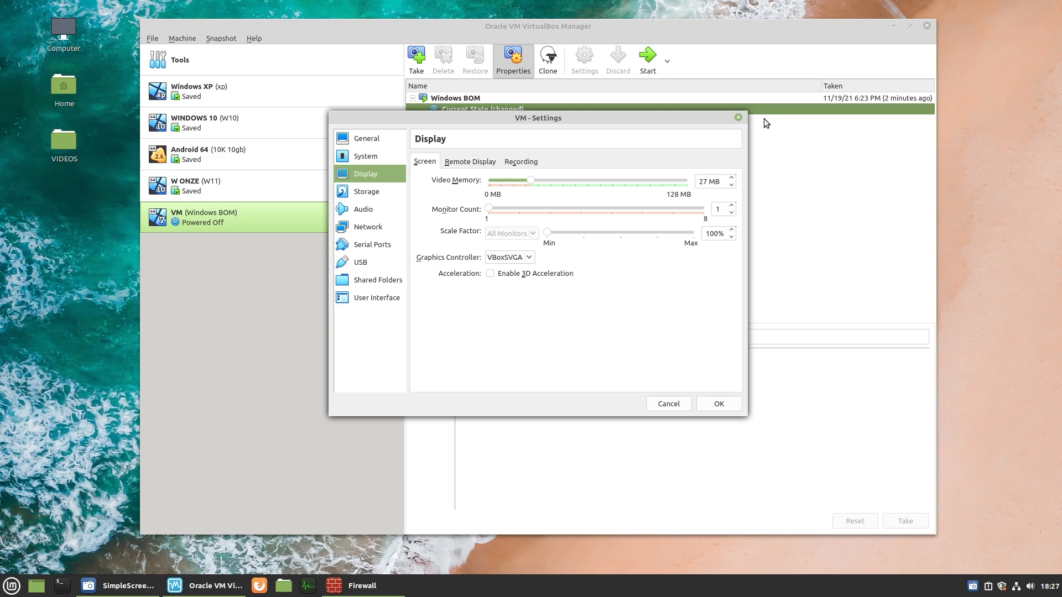
click(739, 118)
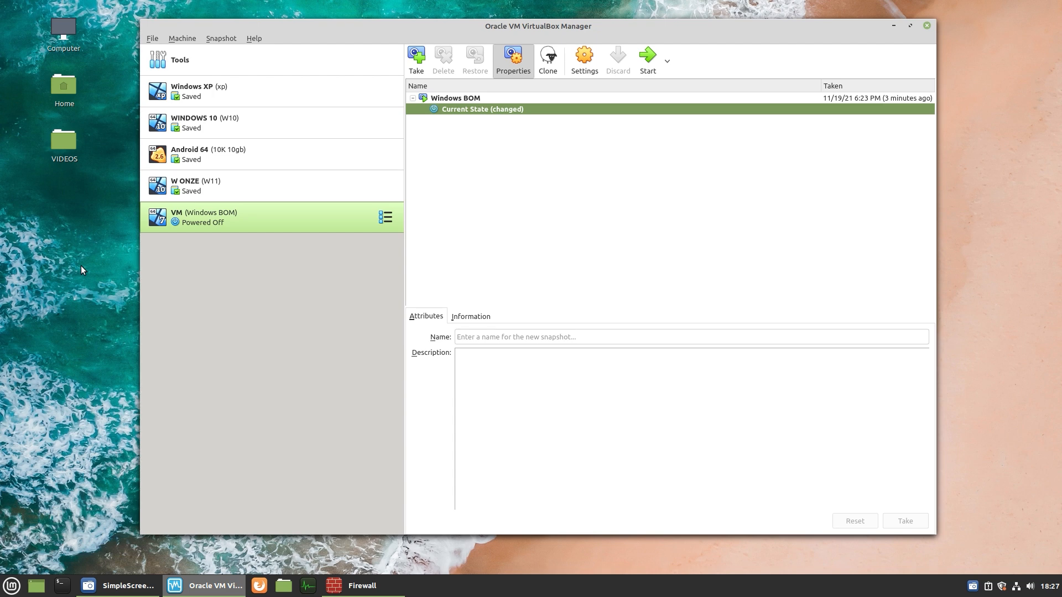
drag(468, 25, 449, 28)
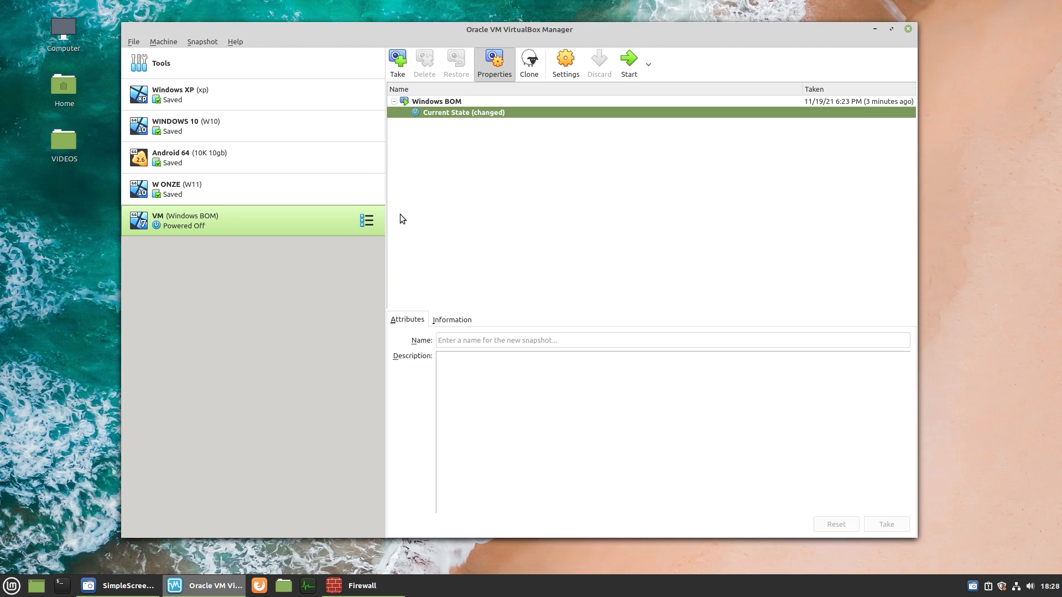